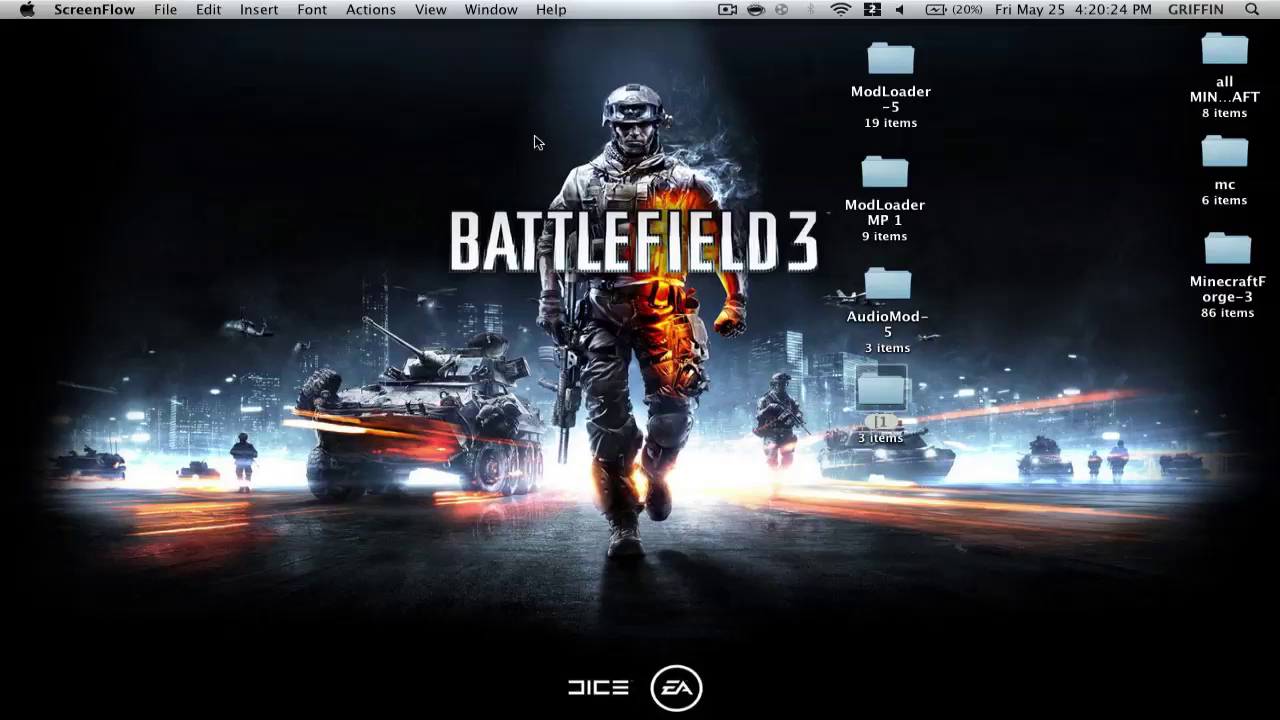
Open the minecraft folder inside the home folder's Library > Application Support.
left_click(45, 72)
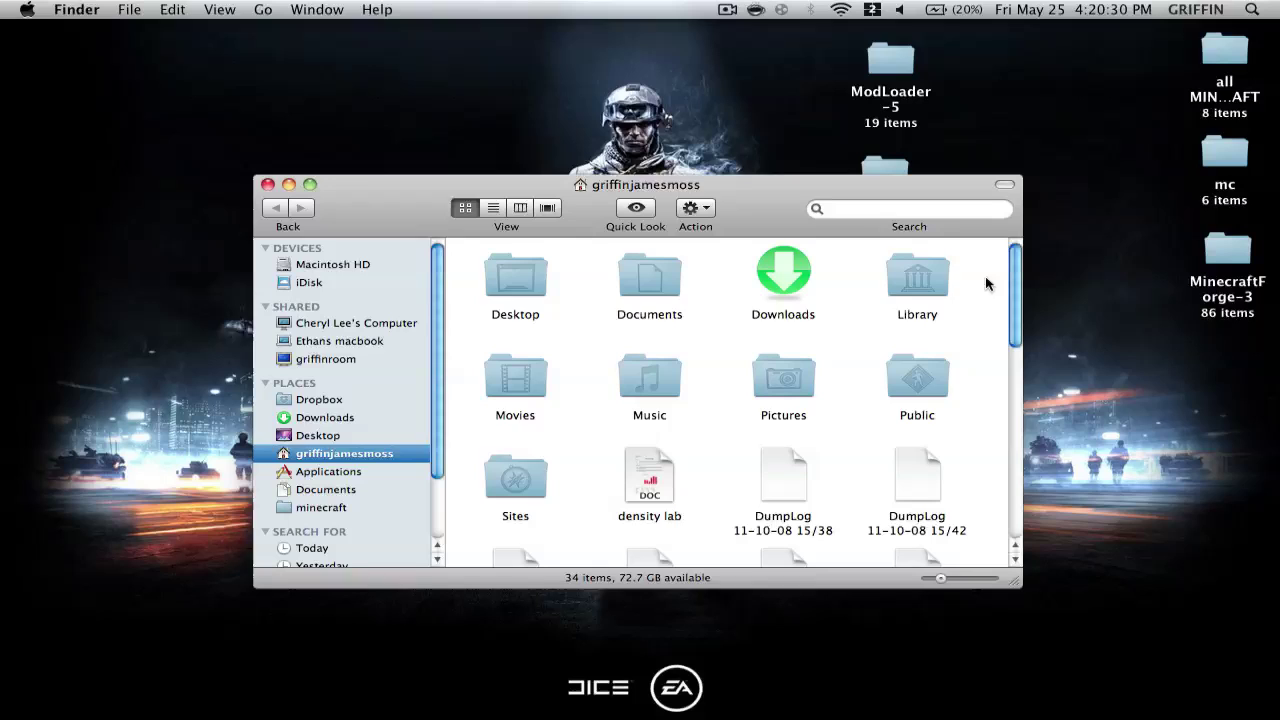
left_click(920, 265)
double_click(920, 265)
left_click(635, 273)
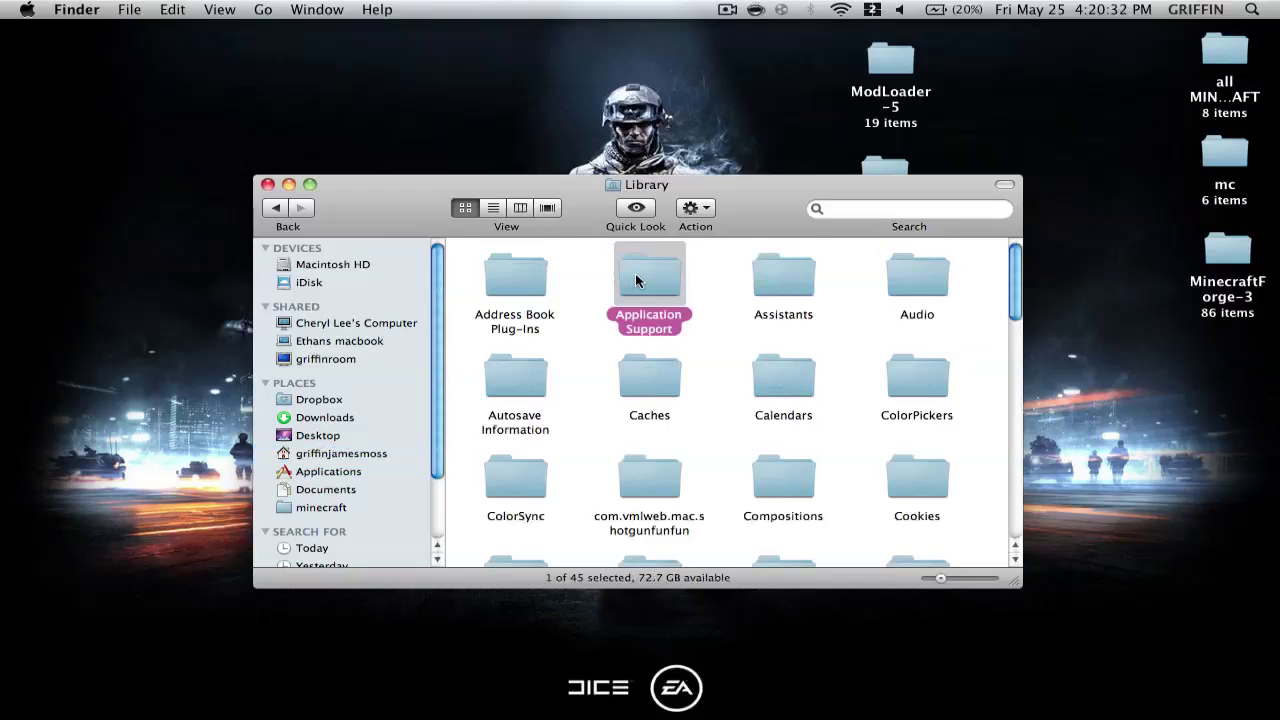
double_click(635, 273)
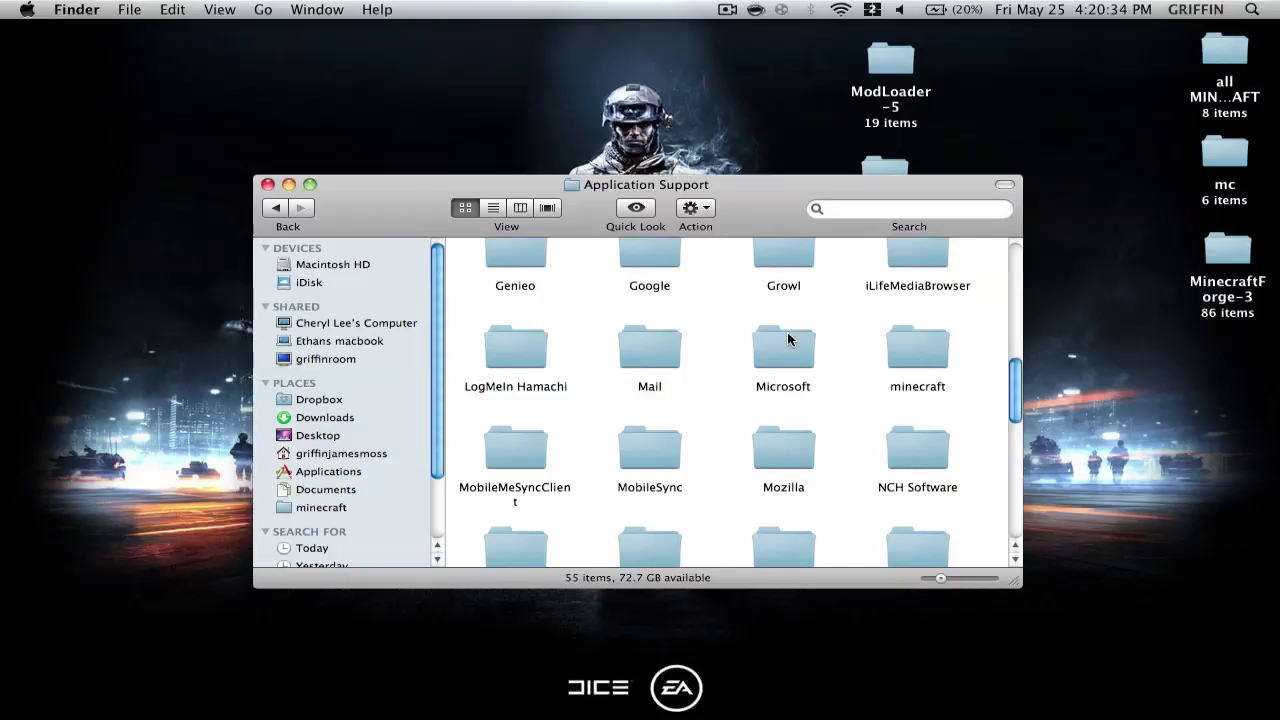
left_click(910, 344)
double_click(910, 344)
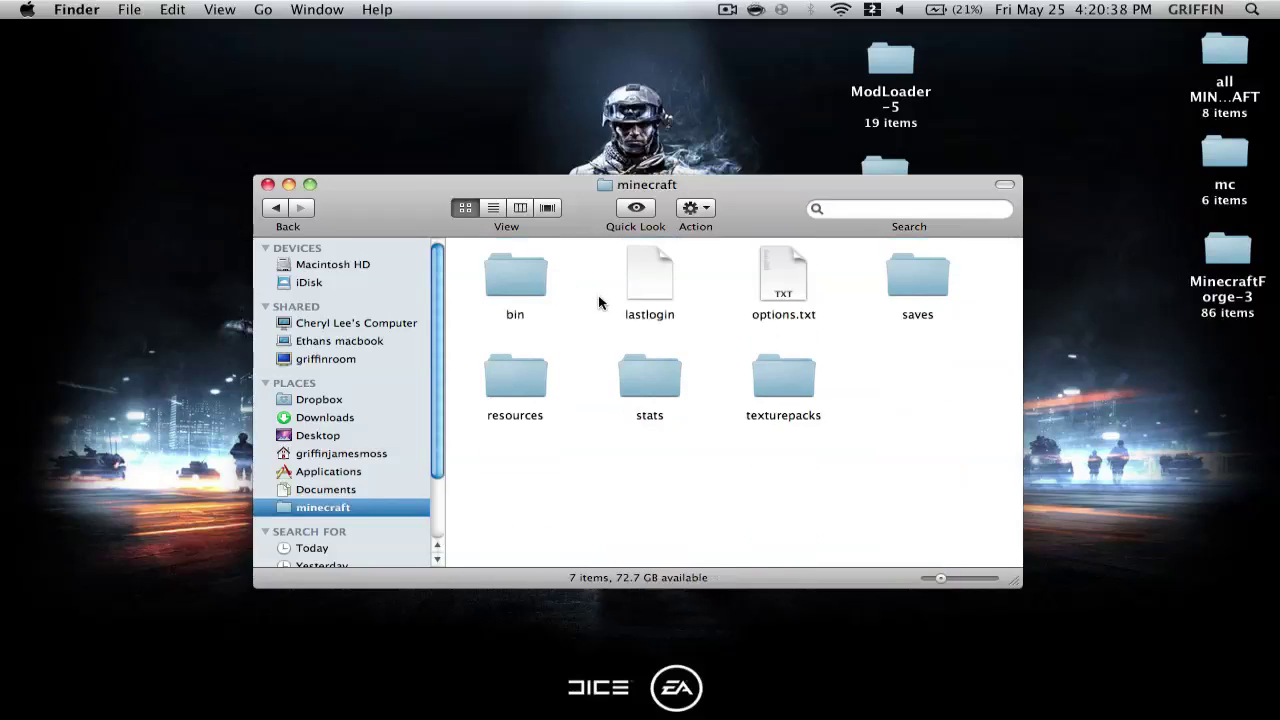
Move everything in the minecraft folder except the saves folder to the Trash.
key("super+a")
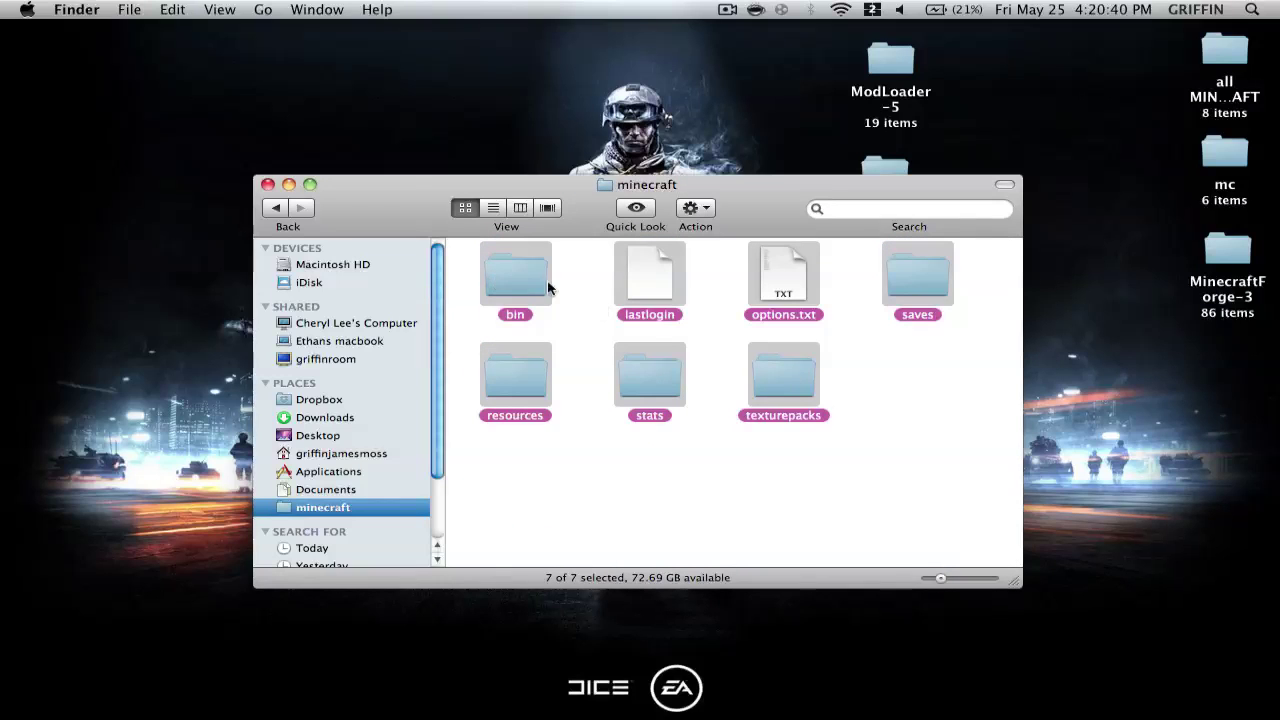
left_click(595, 305)
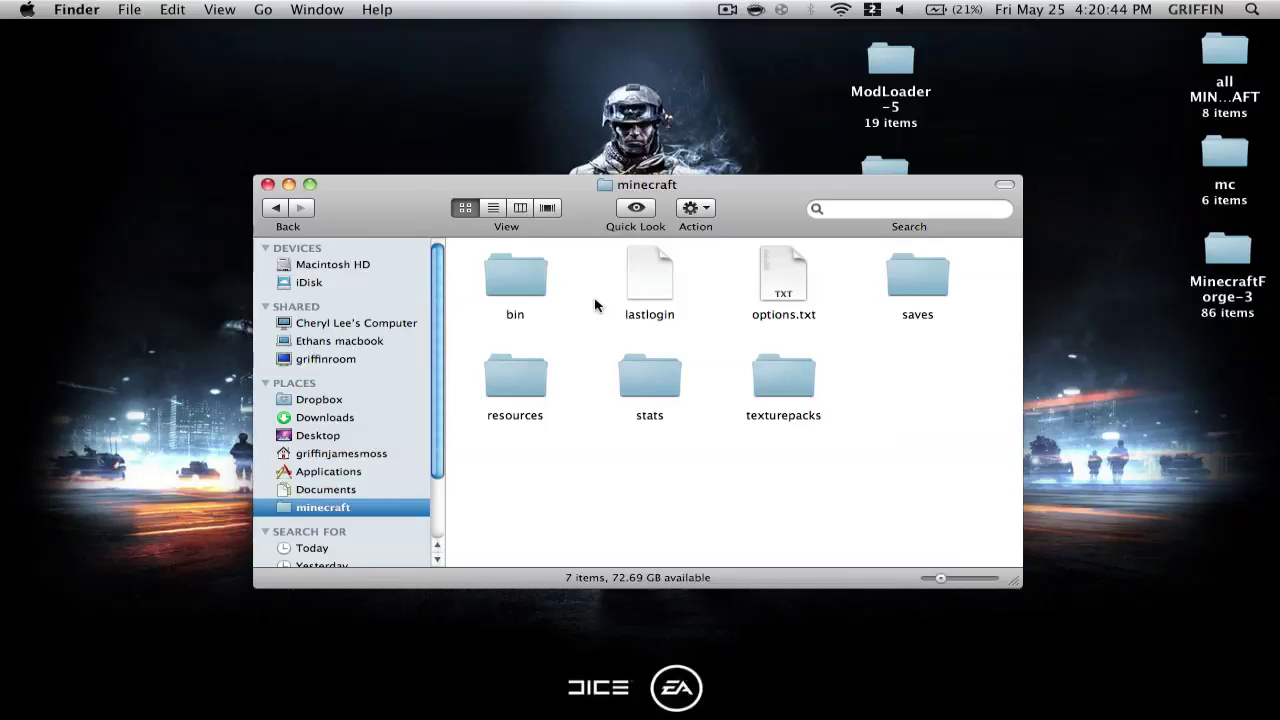
key("super+a")
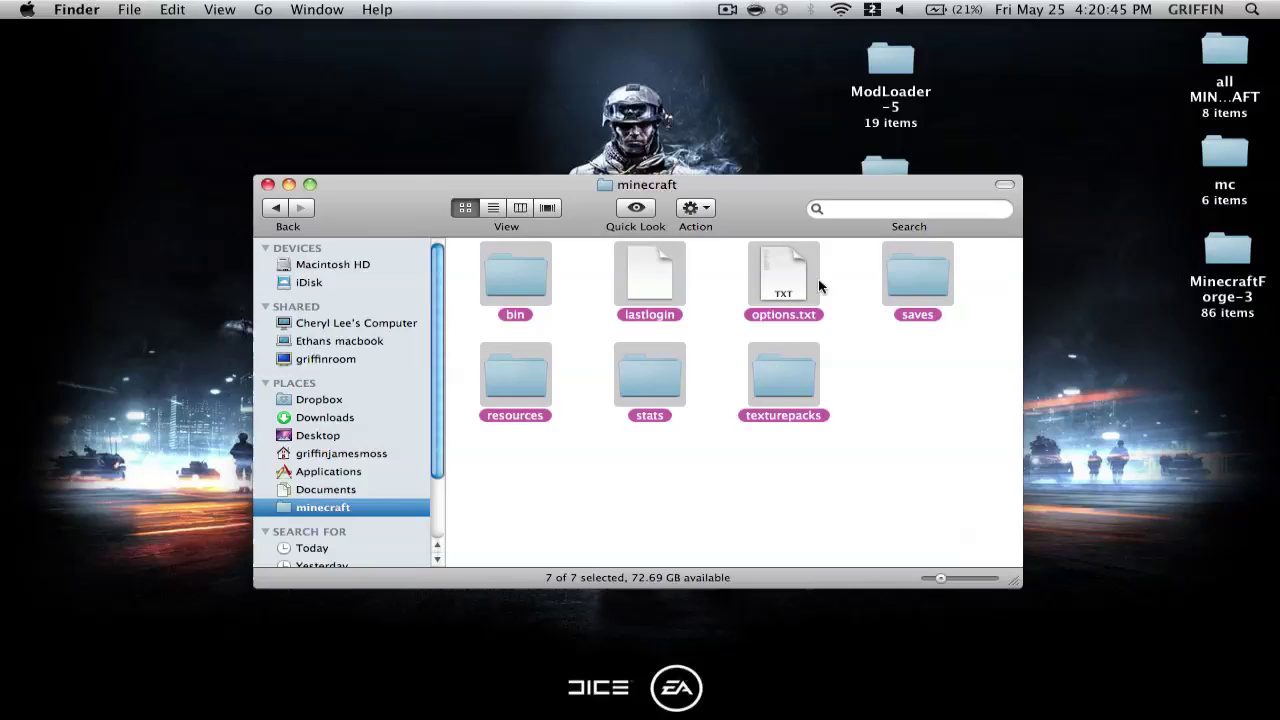
left_click(926, 288, "super")
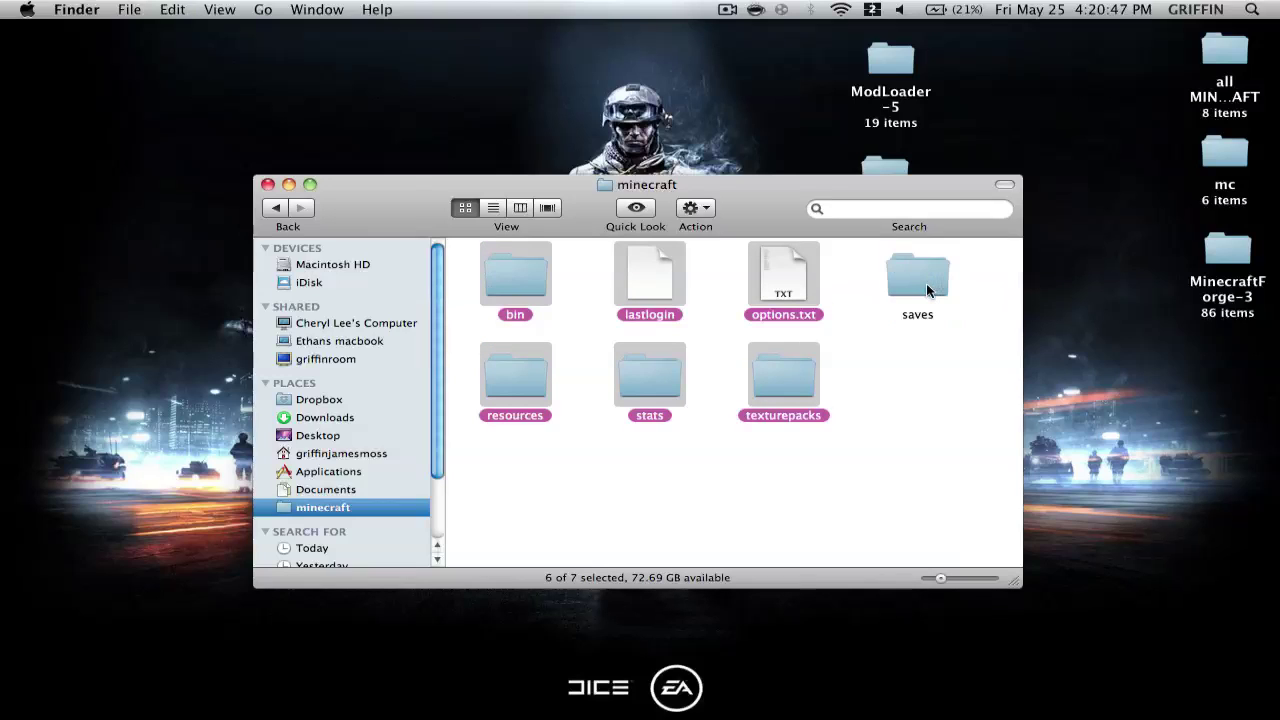
right_click(775, 283)
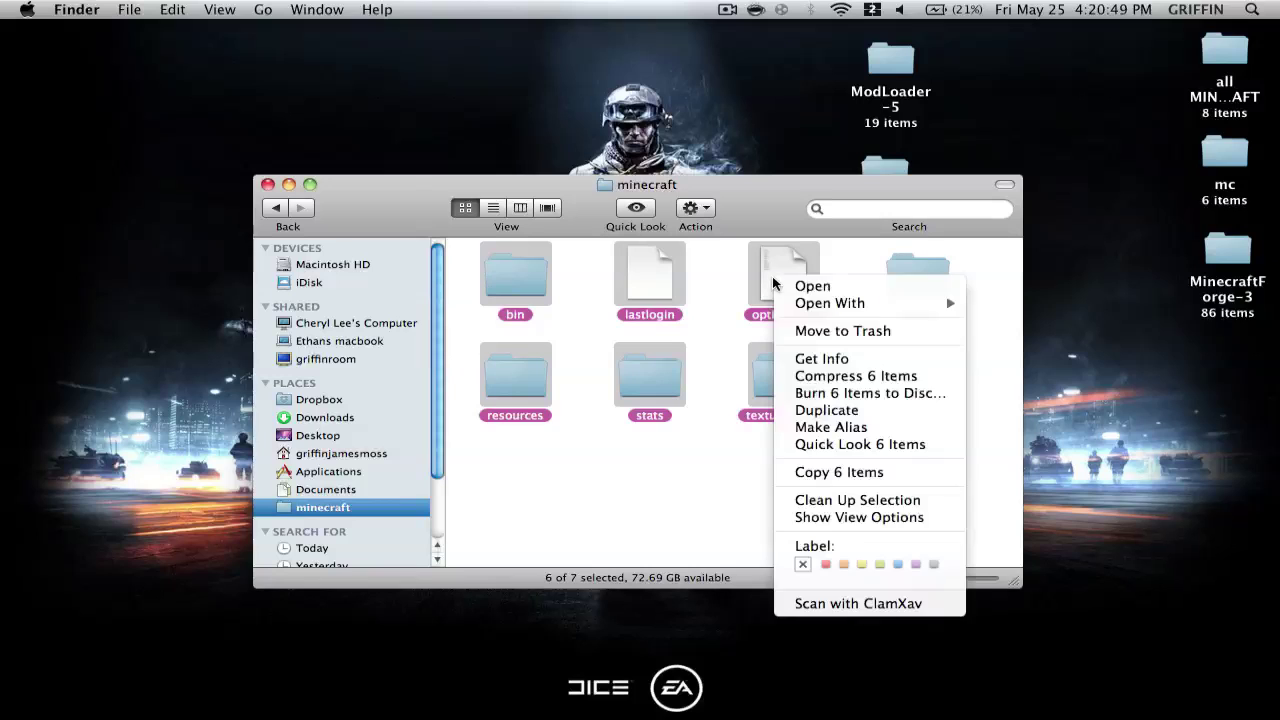
left_click(826, 328)
Copy all items from the desktop's mc folder into the minecraft folder, and close the mc window.
mouse_move(6, 500)
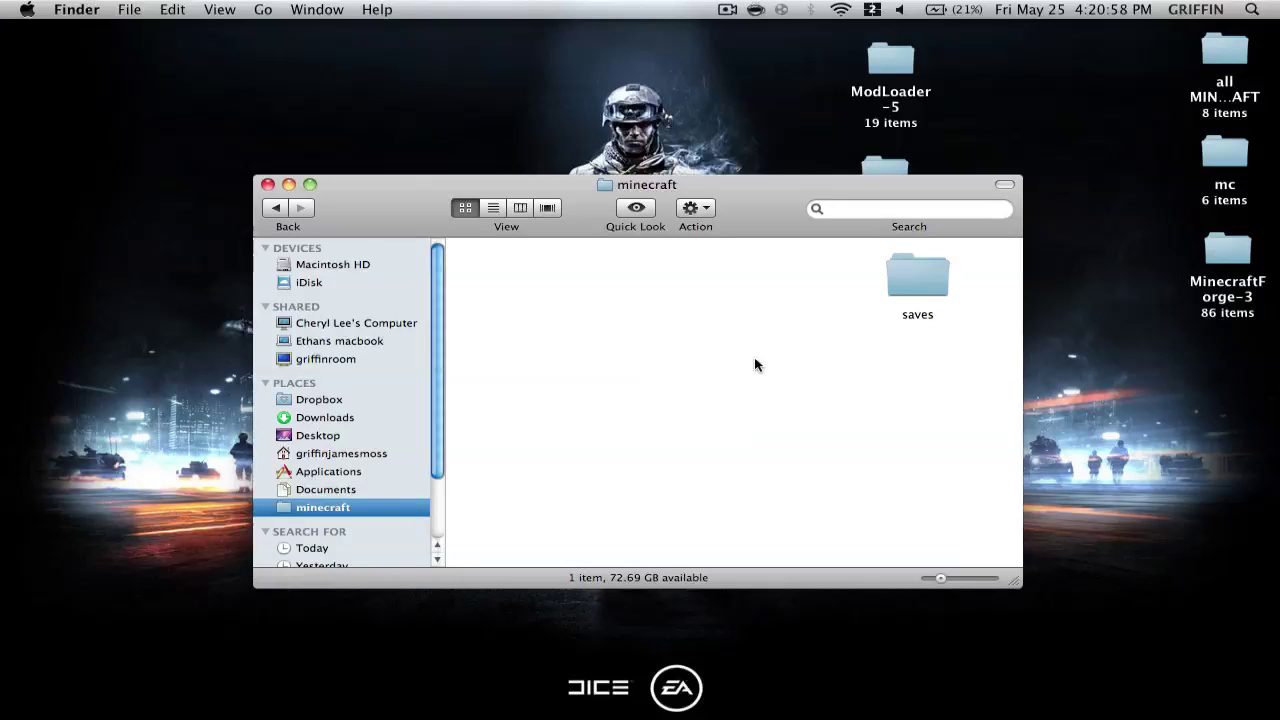
double_click(1224, 152)
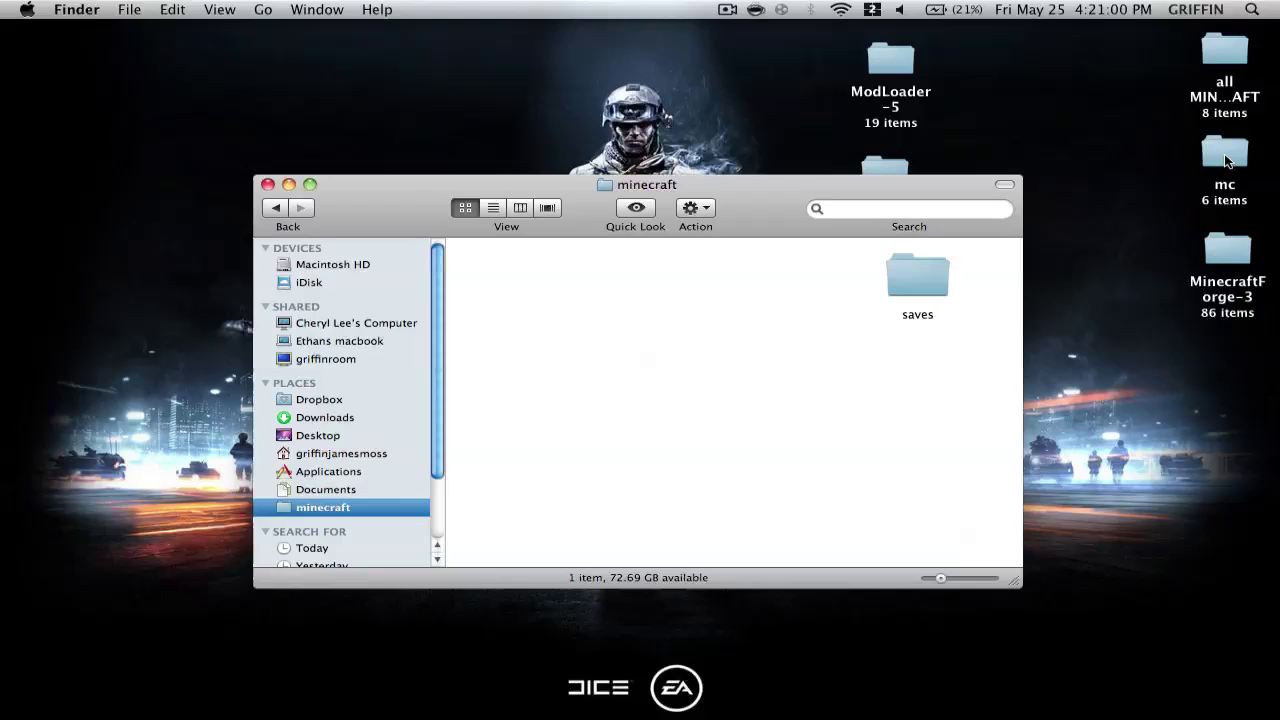
key("super+a")
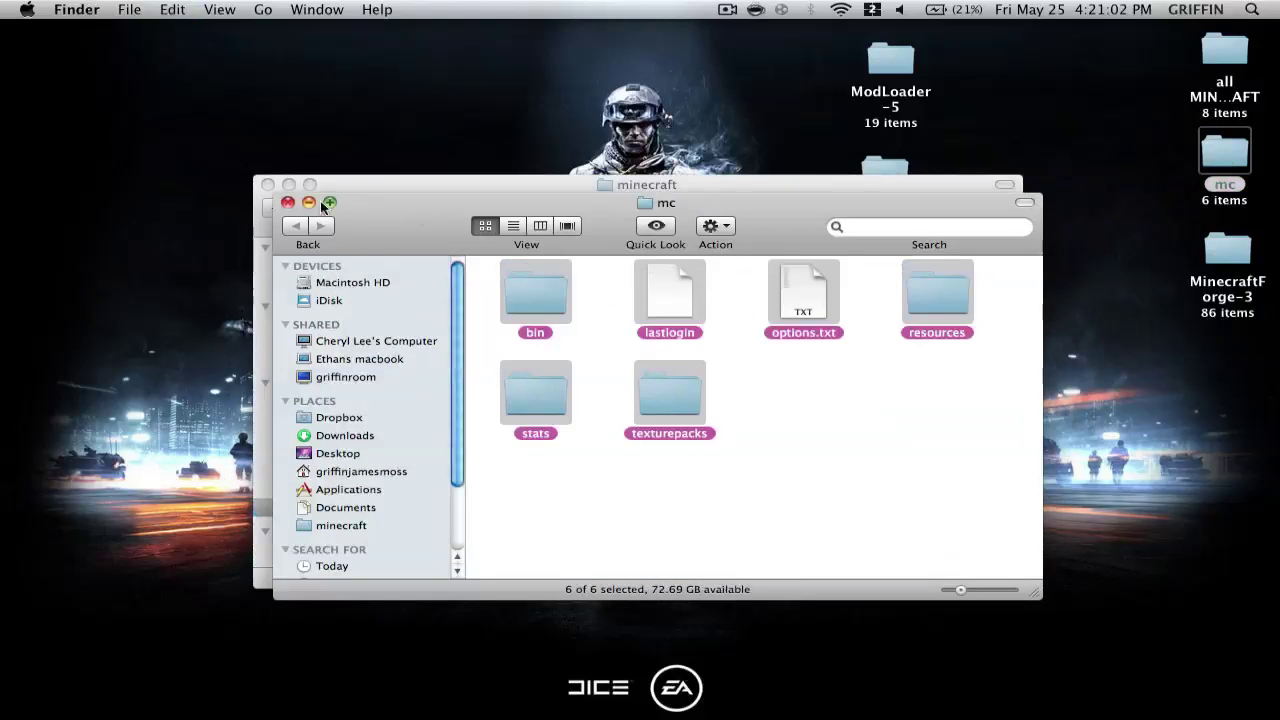
left_click(287, 202)
key("super+v")
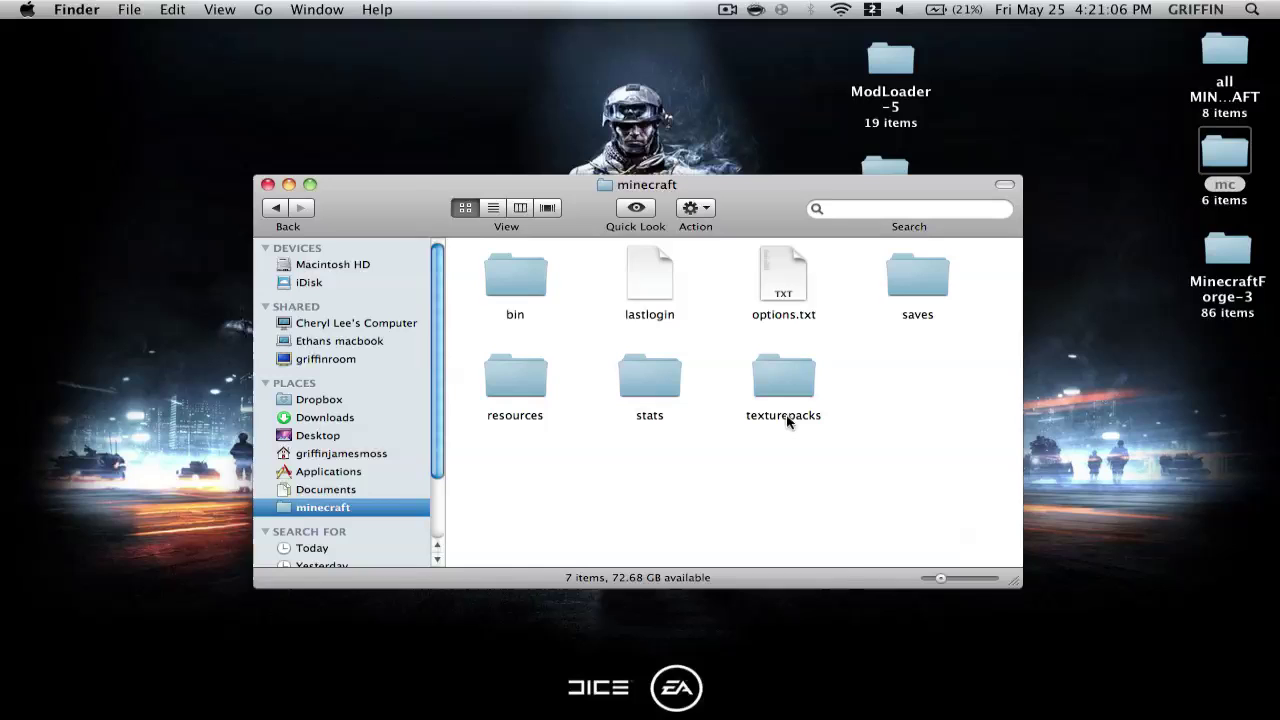
Open the bin folder and extract minecraft.jar into a folder beside it.
double_click(521, 271)
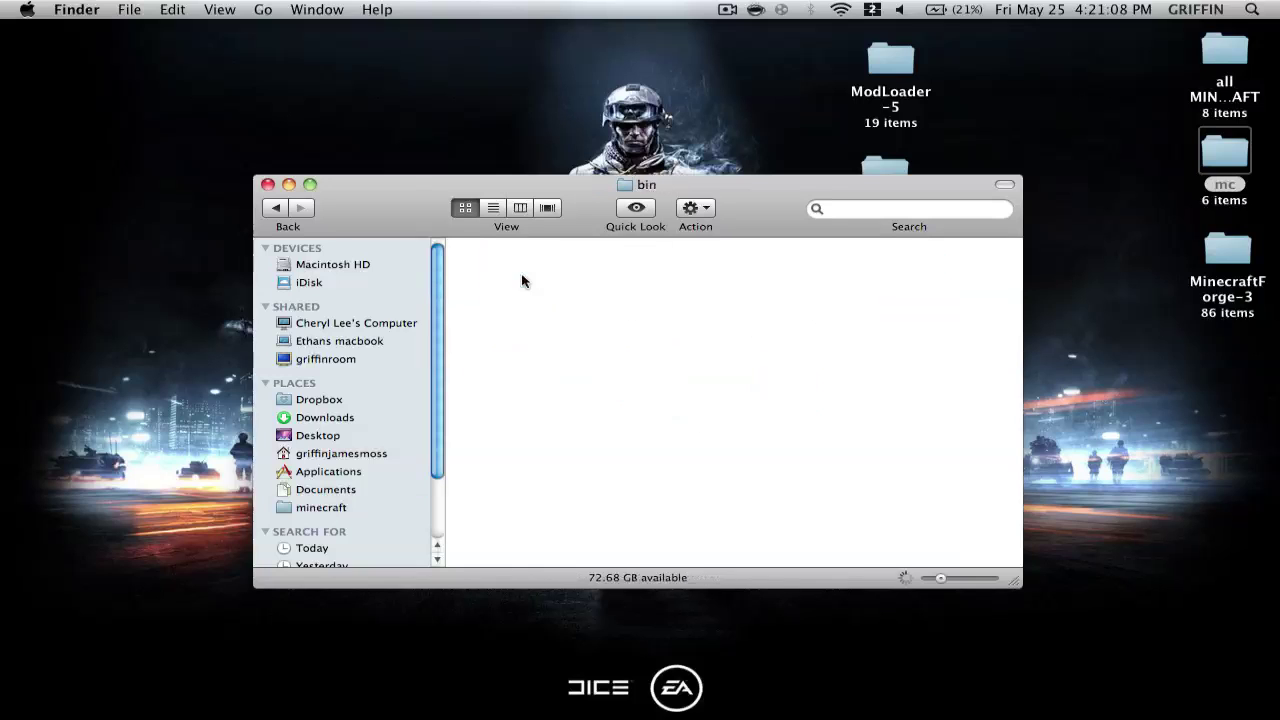
left_click_drag(580, 186, 345, 50)
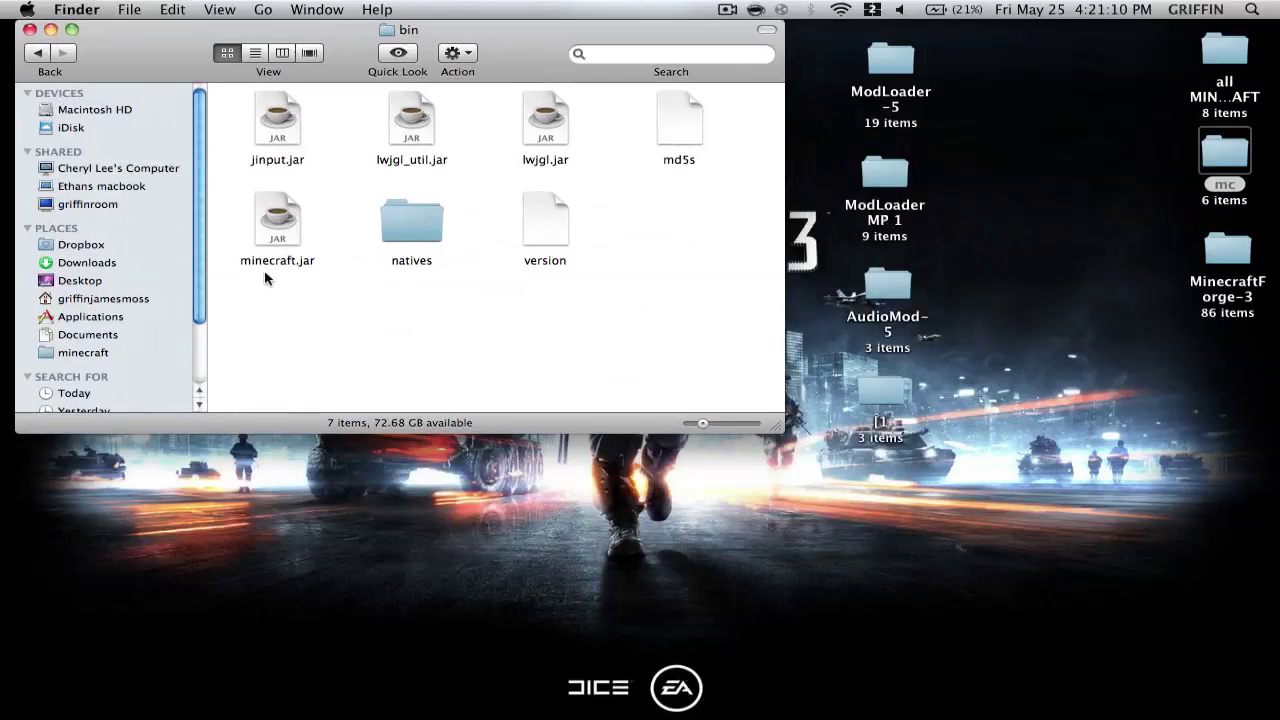
right_click(271, 226)
mouse_move(330, 248)
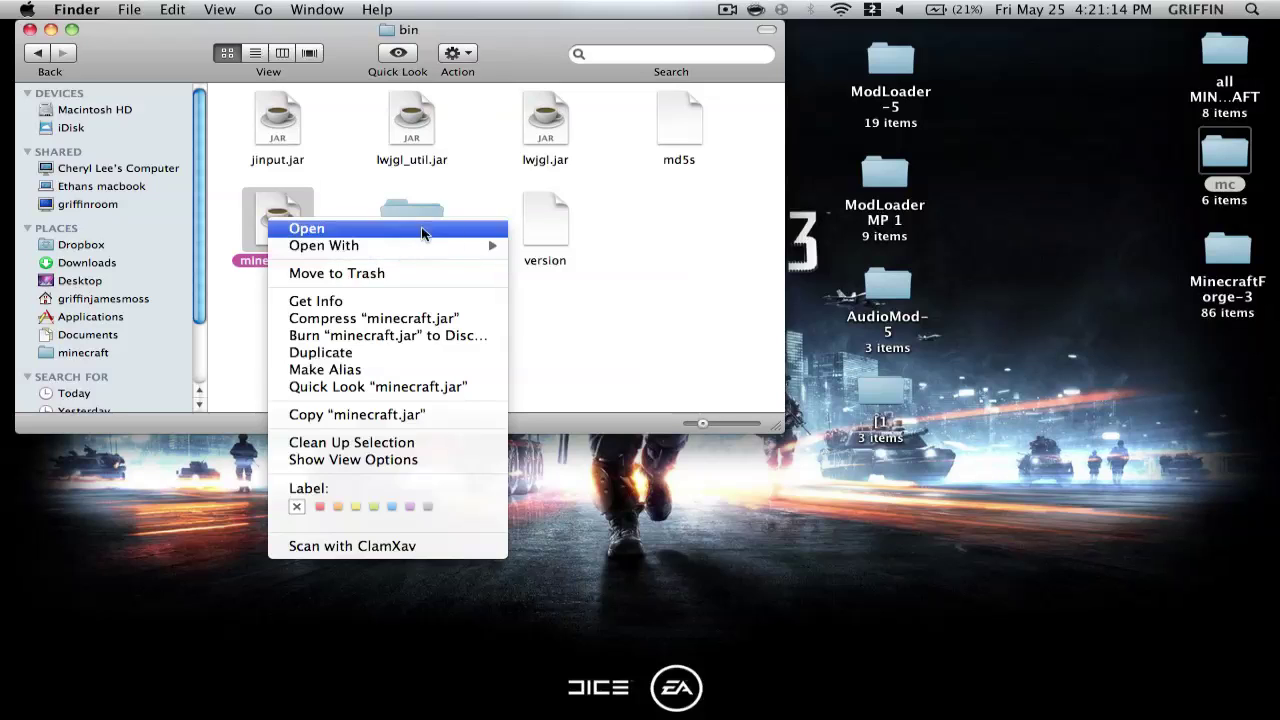
left_click(531, 277)
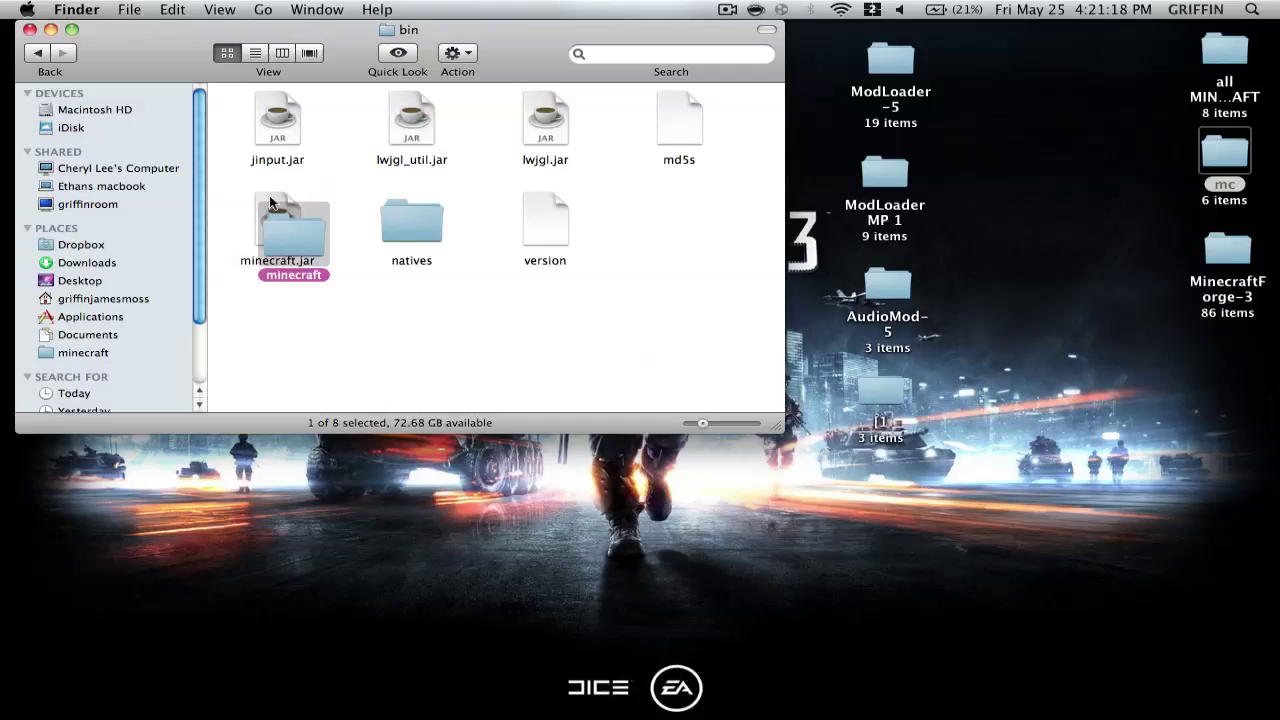
Move the original minecraft.jar archive to the Trash, keeping the extracted minecraft folder.
left_click(269, 195)
right_click(270, 210)
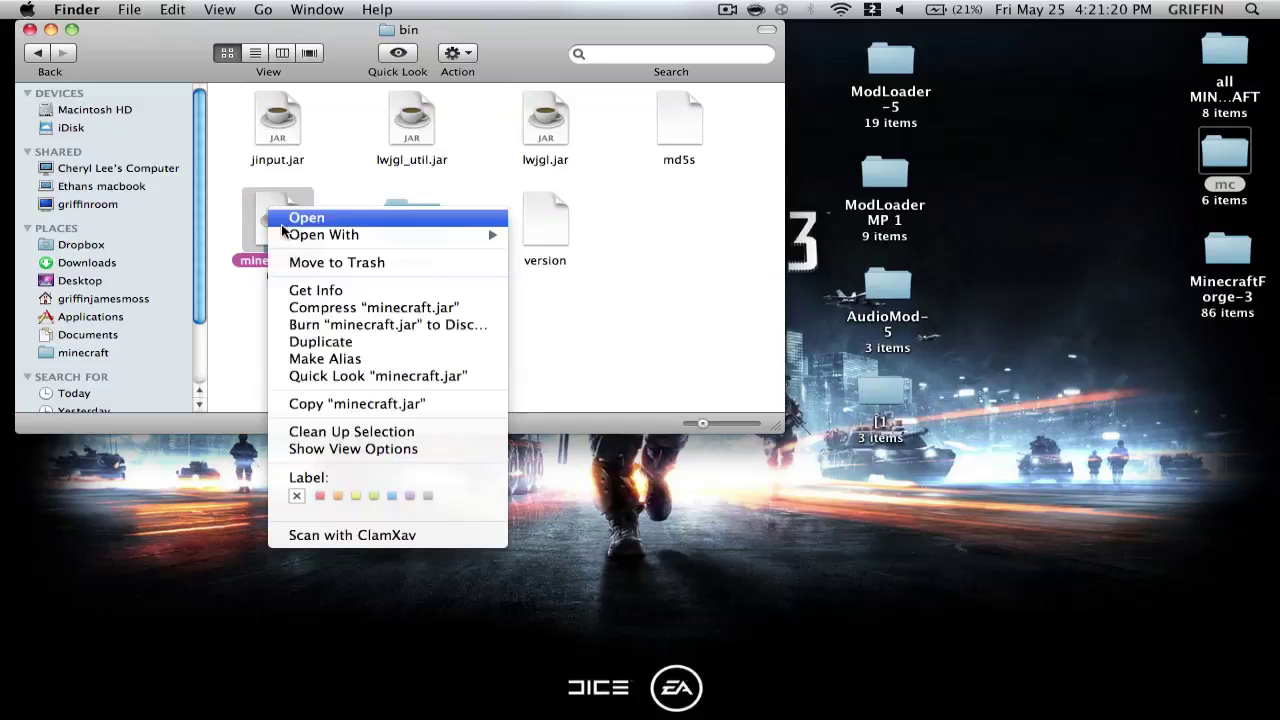
left_click(321, 262)
Rename the extracted minecraft folder as minecraft.jar and accept adding the extension.
left_click(300, 272)
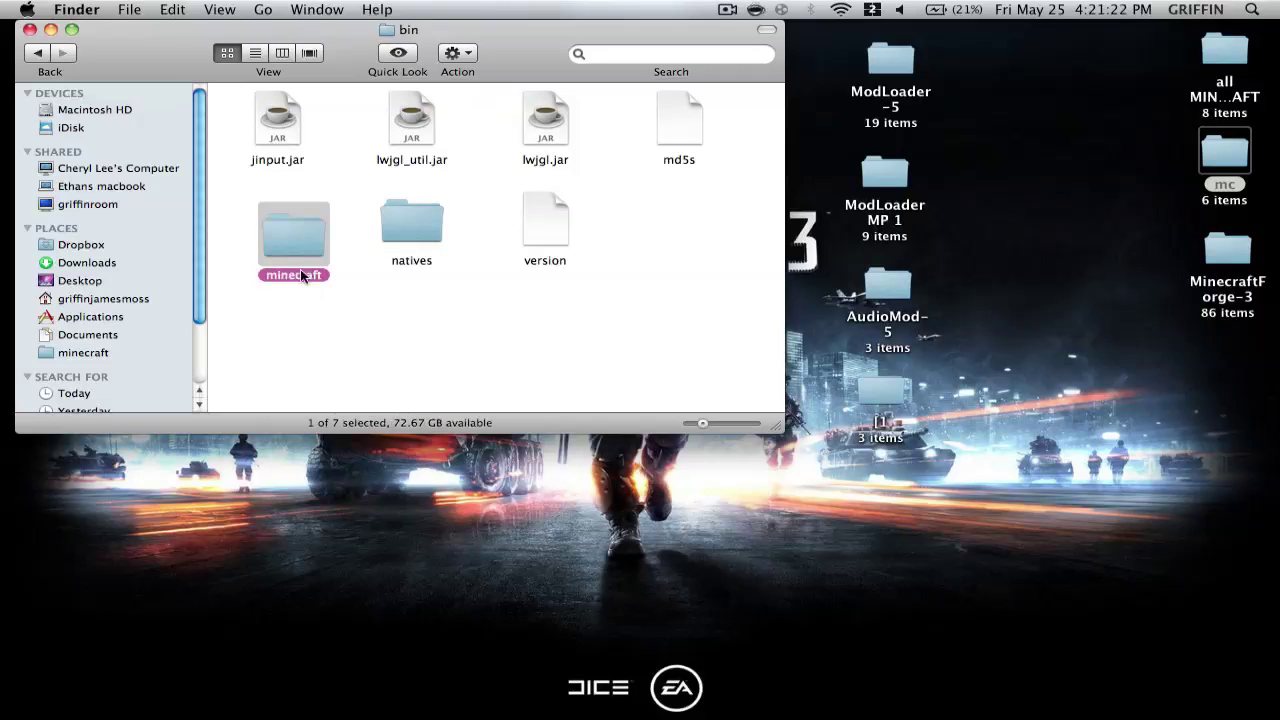
key("Right")
type(".jar")
key("Return")
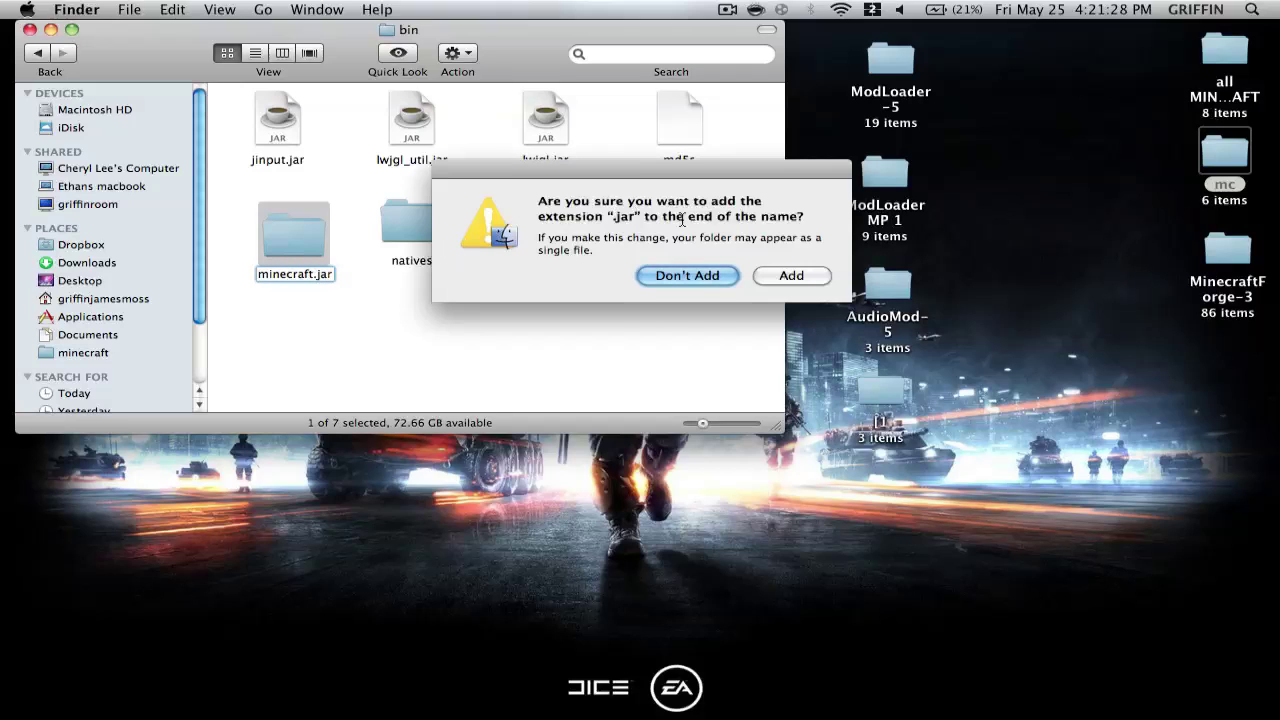
left_click(712, 276)
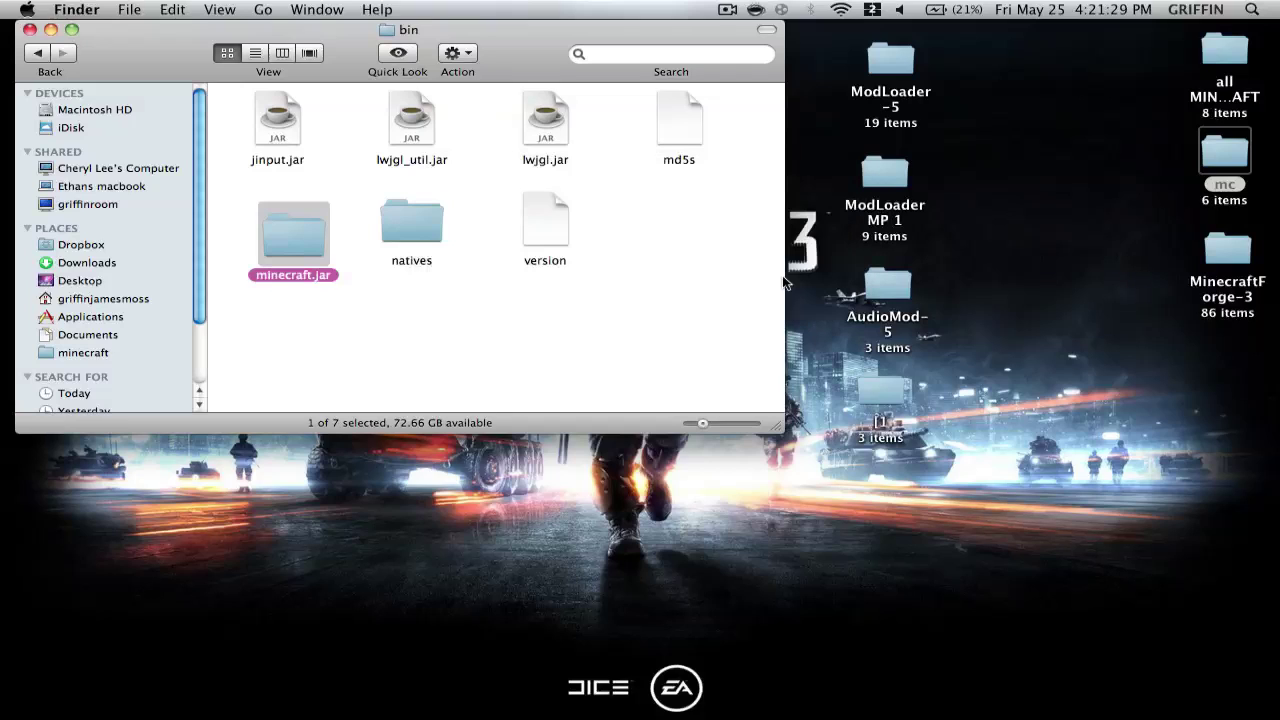
Open the minecraft.jar folder and arrange its contents by kind.
double_click(290, 234)
right_click(360, 259)
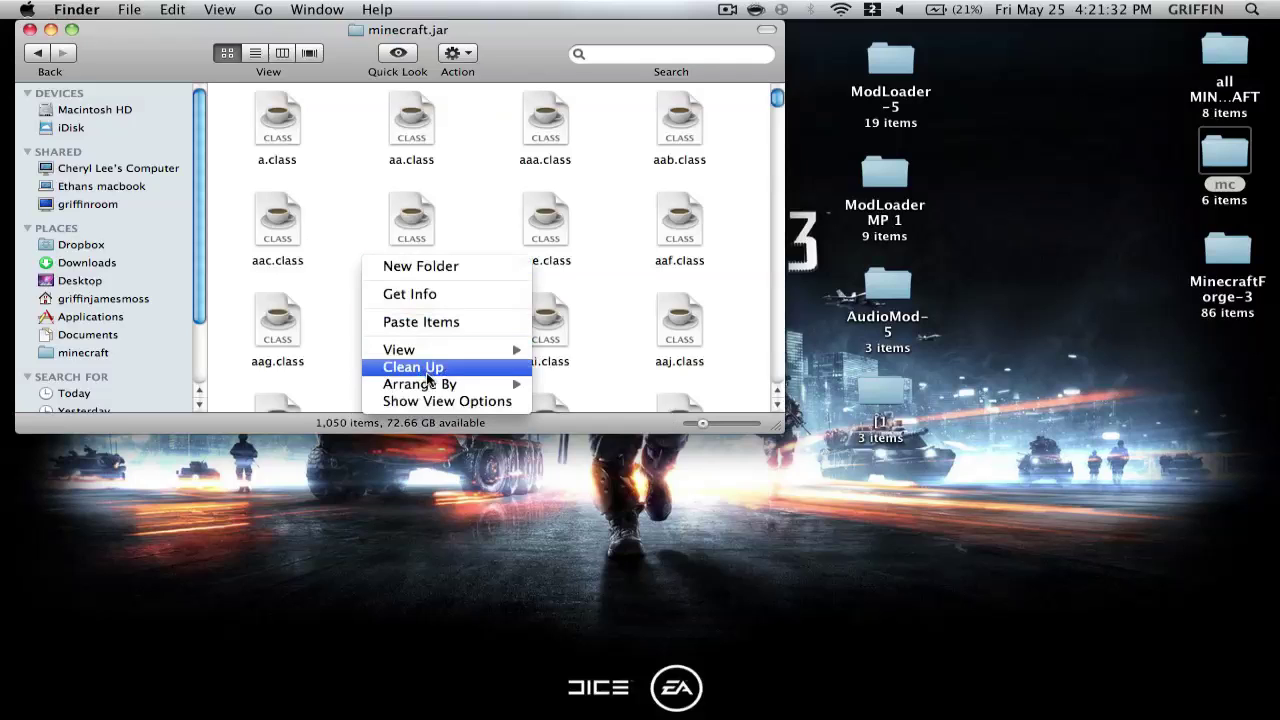
mouse_move(428, 384)
left_click(590, 452)
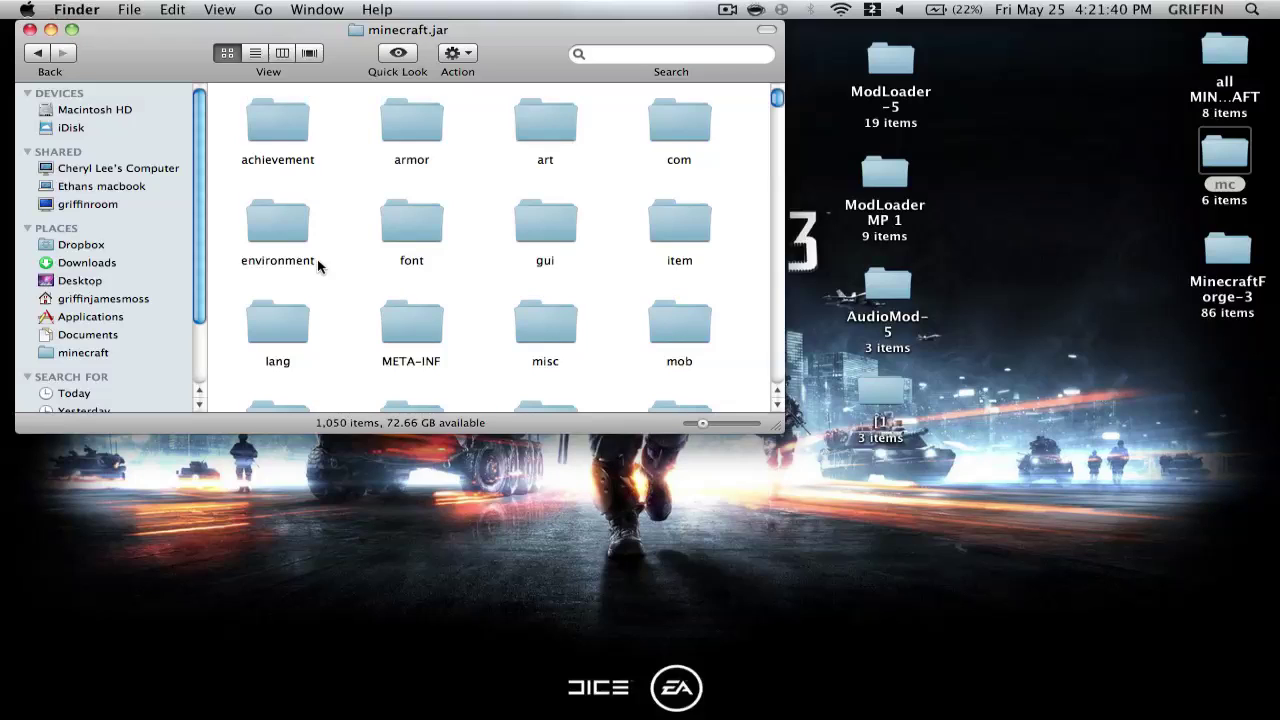
Move the META-INF folder to the Trash and arrange the remaining items by kind again.
right_click(410, 318)
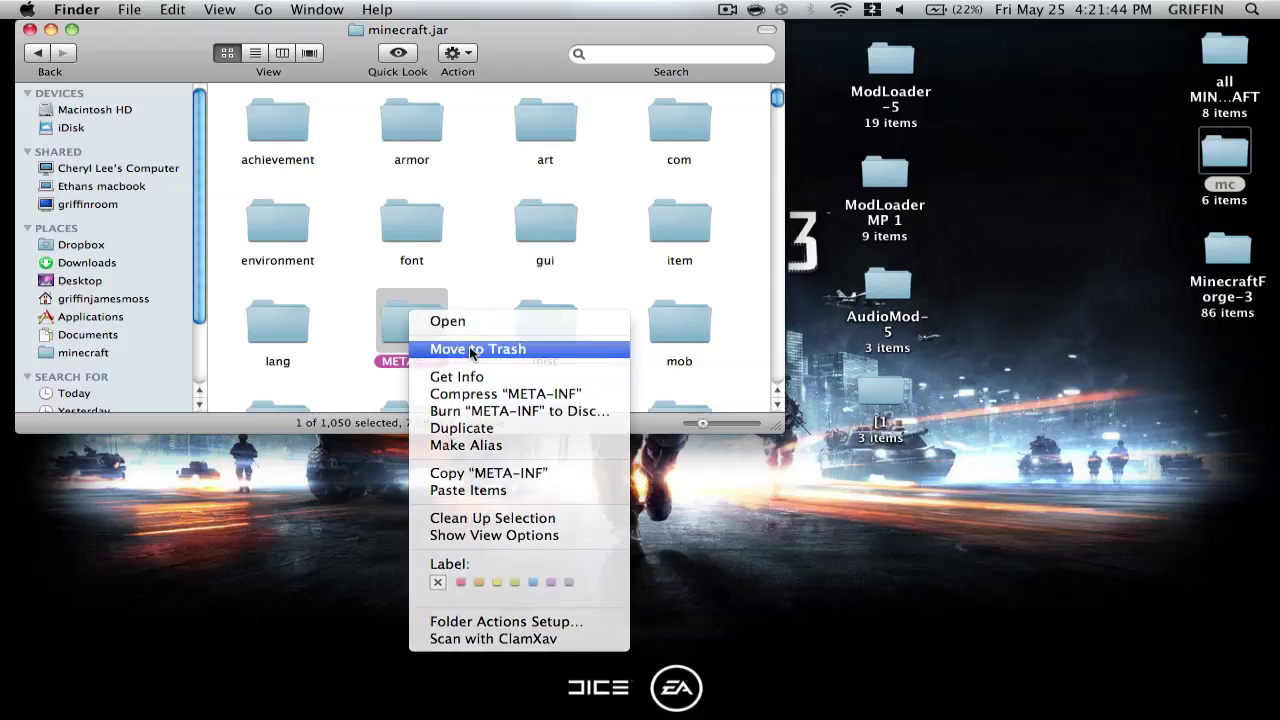
left_click(470, 349)
right_click(375, 290)
mouse_move(490, 416)
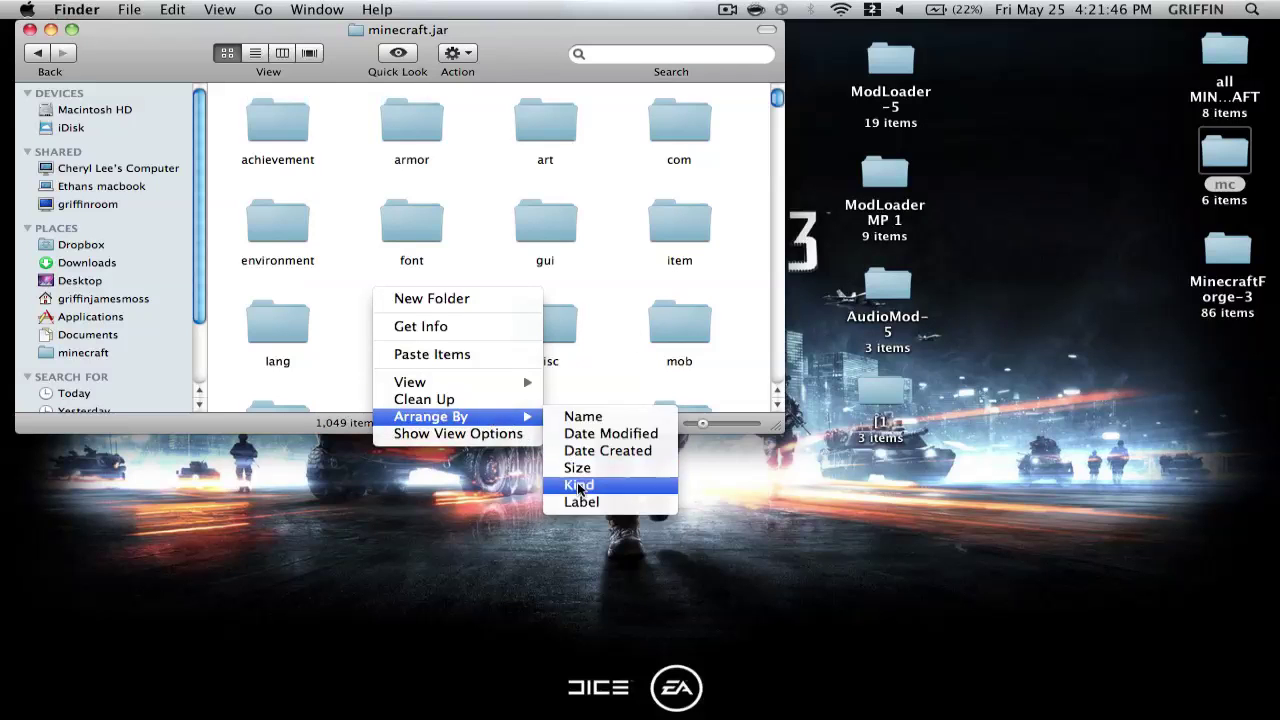
left_click(578, 485)
Copy all files from the desktop's ModLoader-5 folder into the minecraft.jar folder, replacing all existing duplicates.
double_click(890, 62)
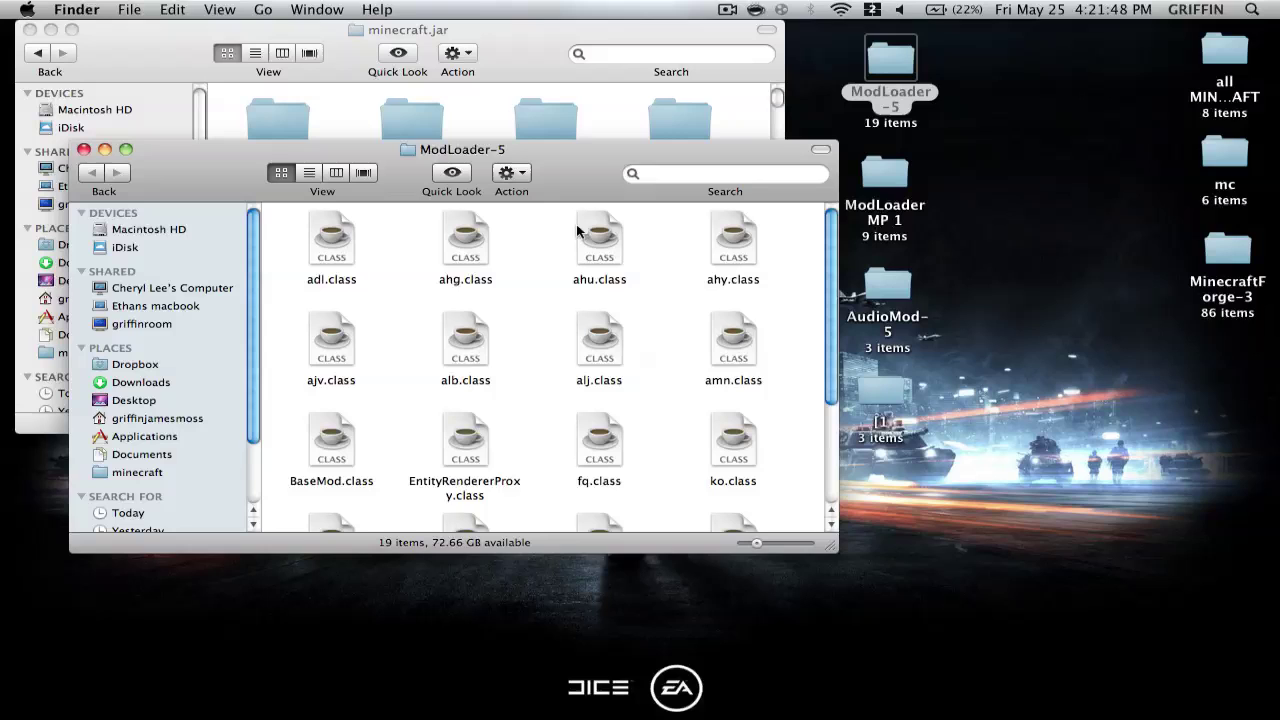
left_click_drag(775, 146, 720, 112)
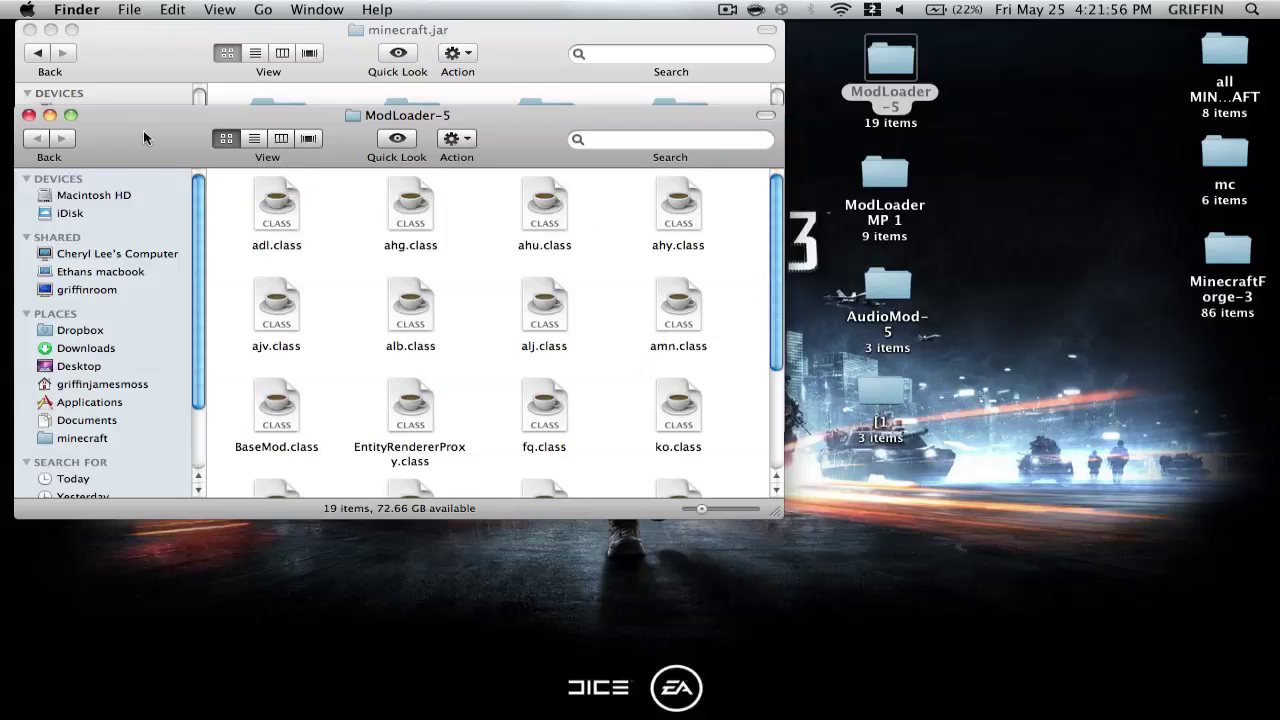
key("super+a")
key("super+c")
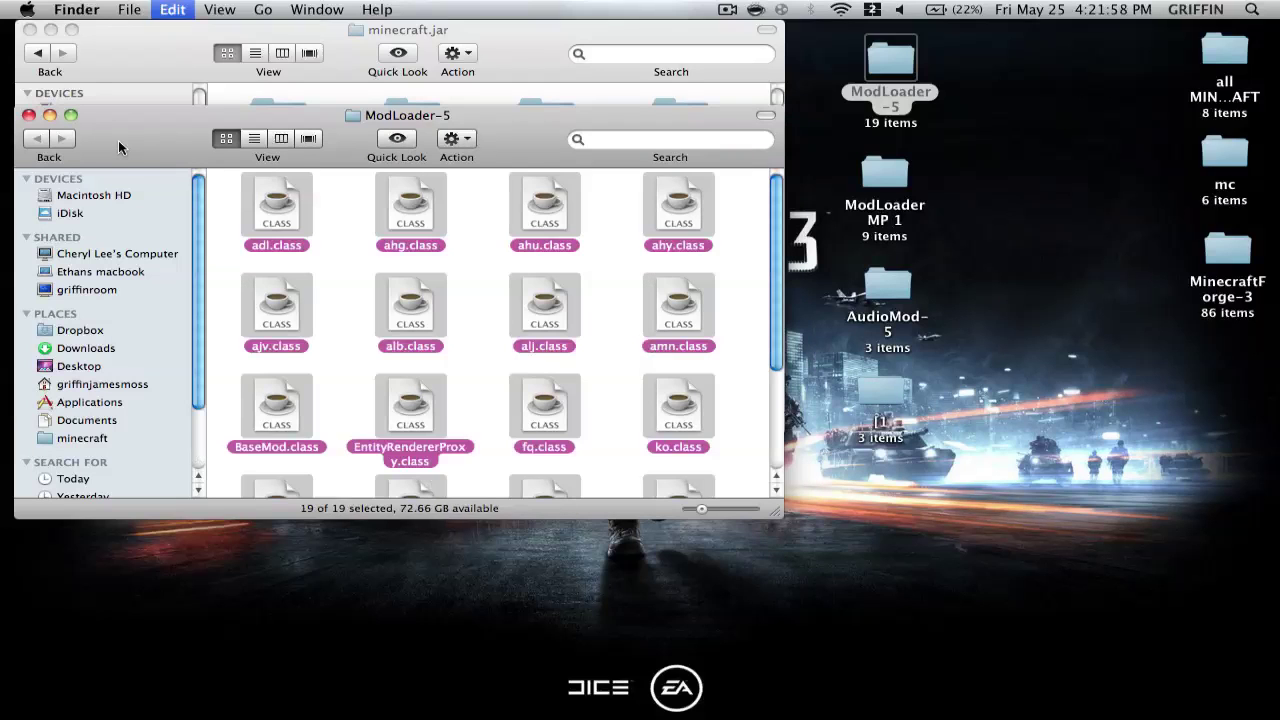
left_click(28, 115)
key("super+v")
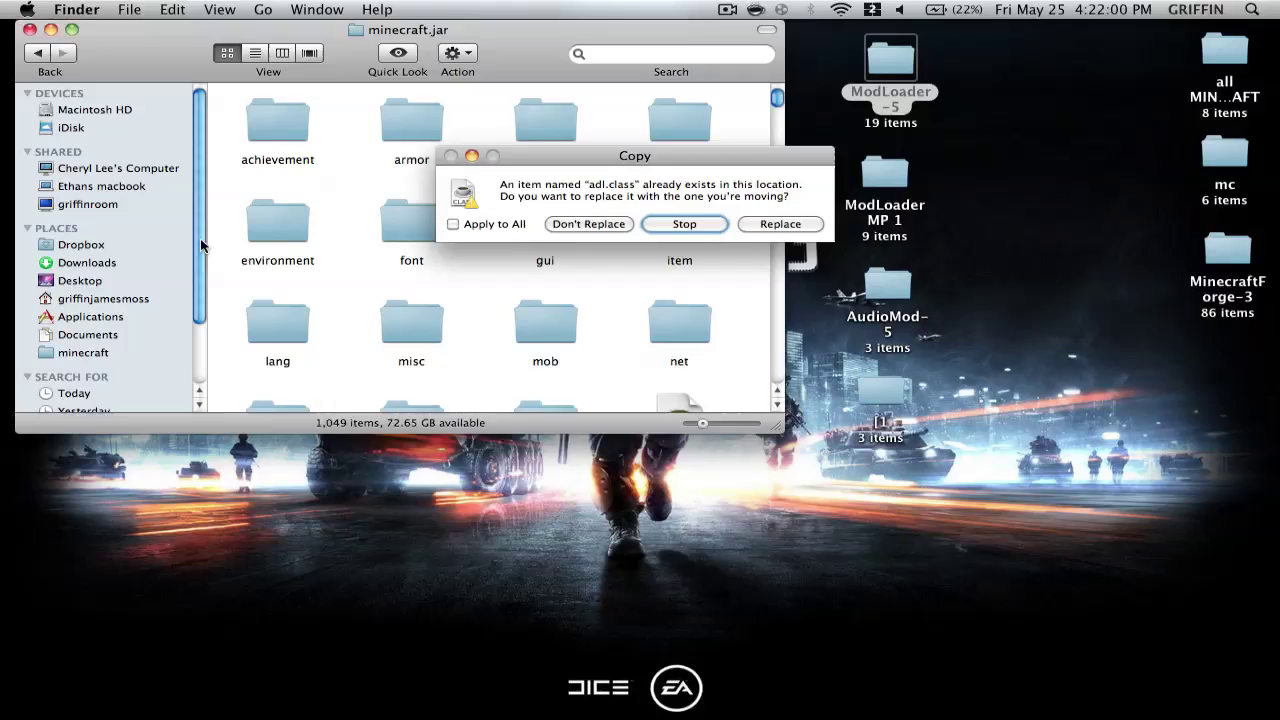
left_click(491, 226)
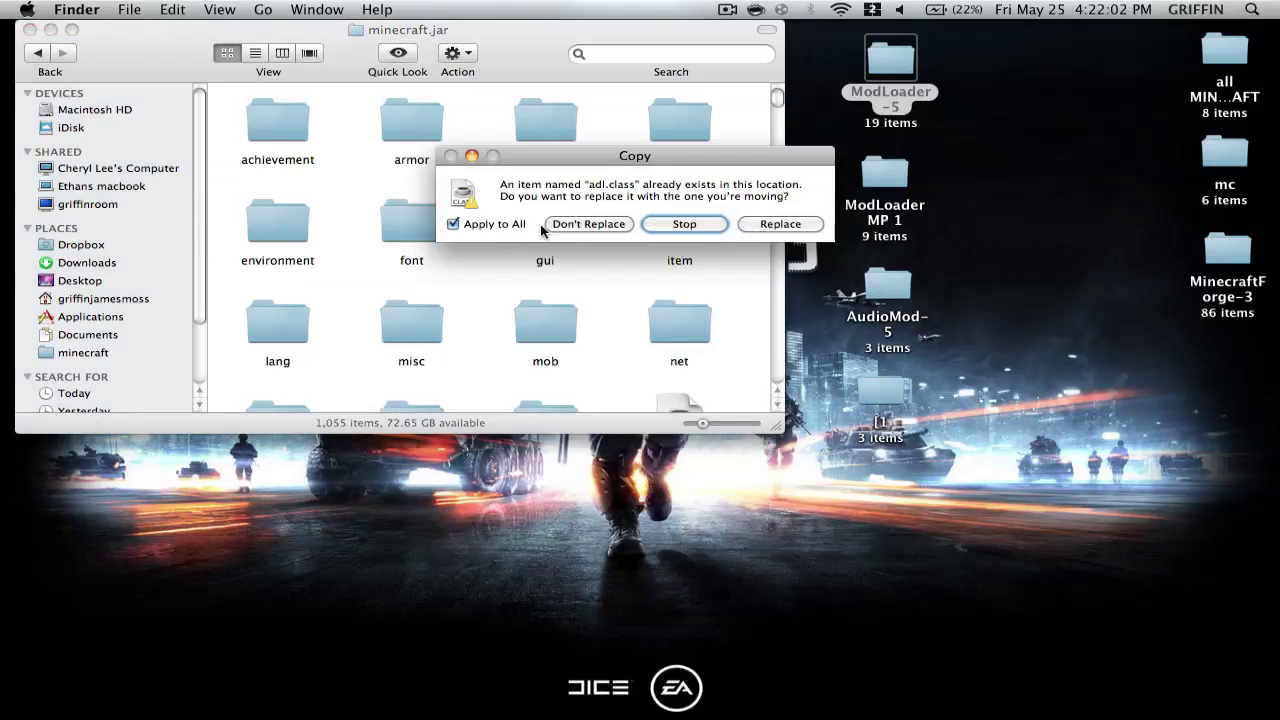
left_click(756, 226)
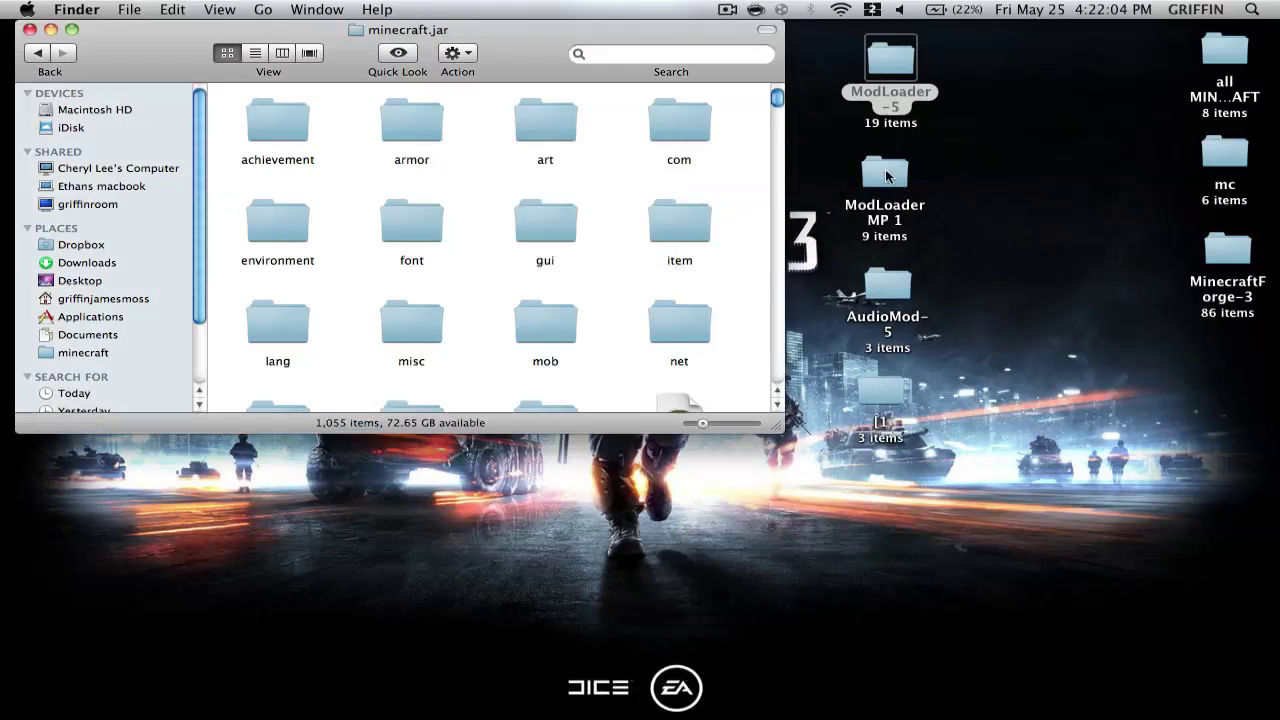
Copy all files from the desktop's ModLoaderMP 1 folder into the minecraft.jar folder, replacing existing duplicates.
double_click(885, 178)
key("super+a")
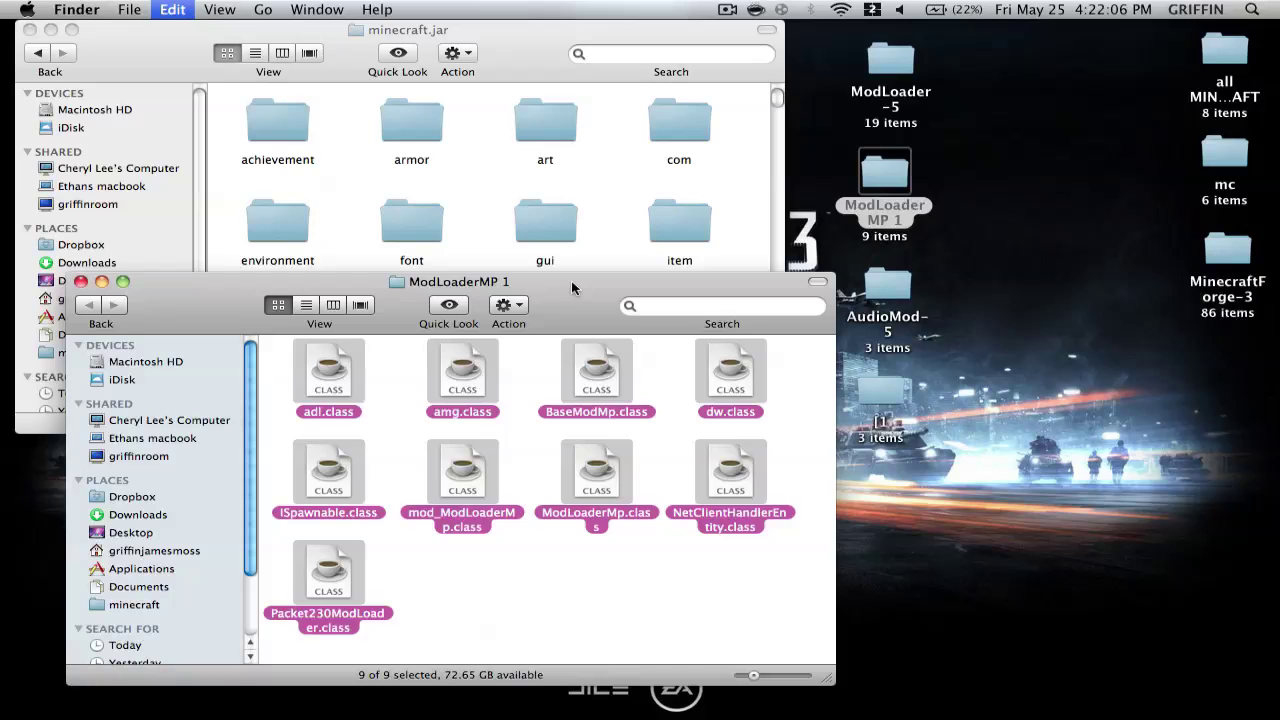
left_click(80, 281)
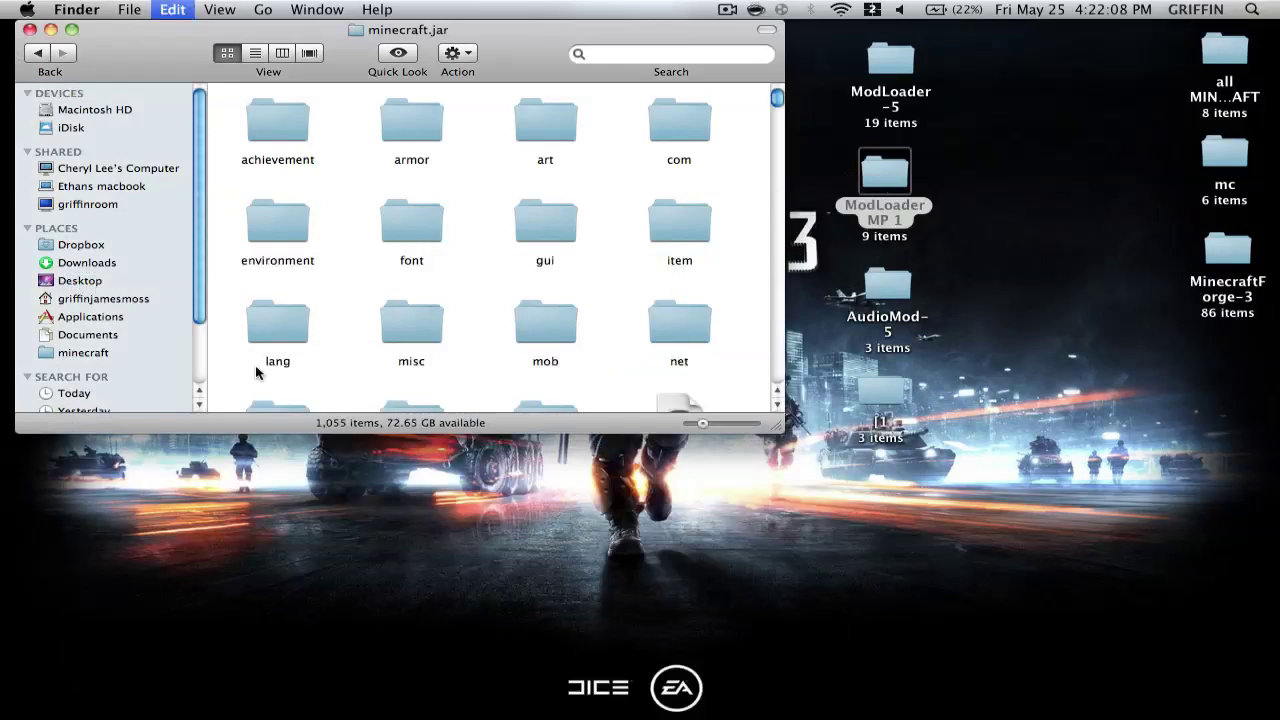
key("super+v")
left_click(778, 226)
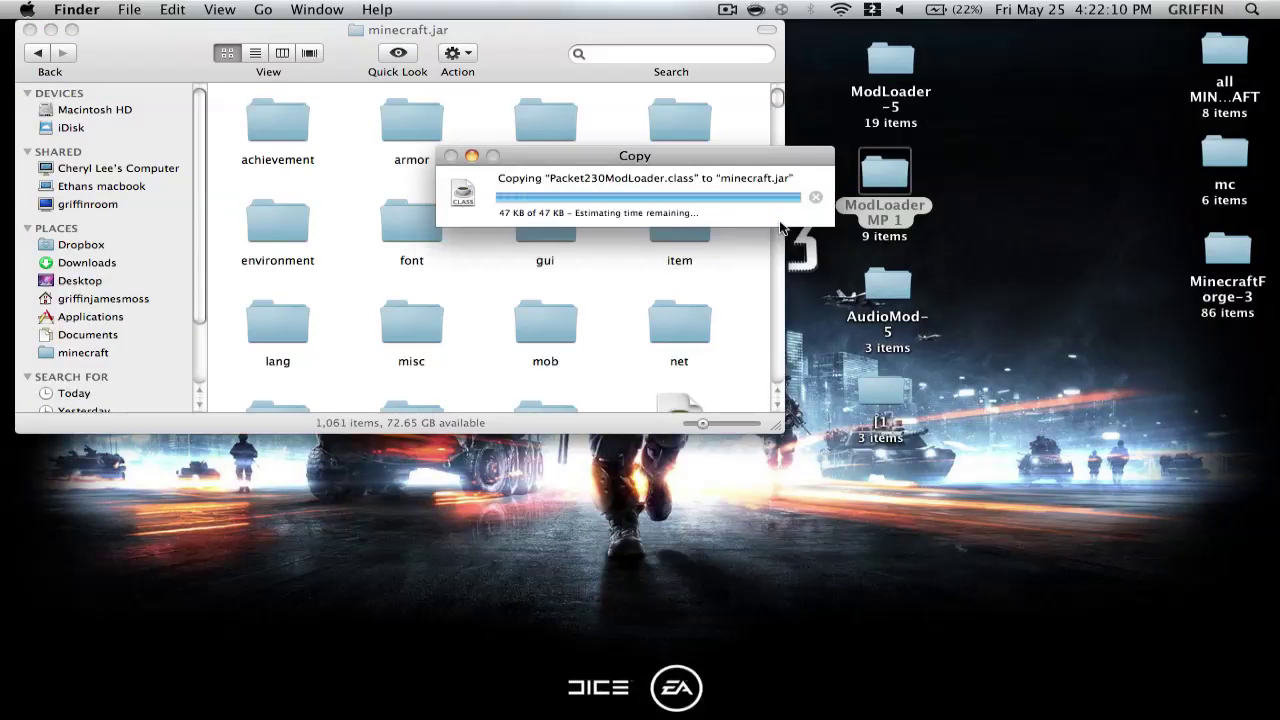
Copy the ibxm folder and sd.class from the desktop's AudioMod-5 folder into minecraft.jar, replacing the existing sd.class.
double_click(888, 288)
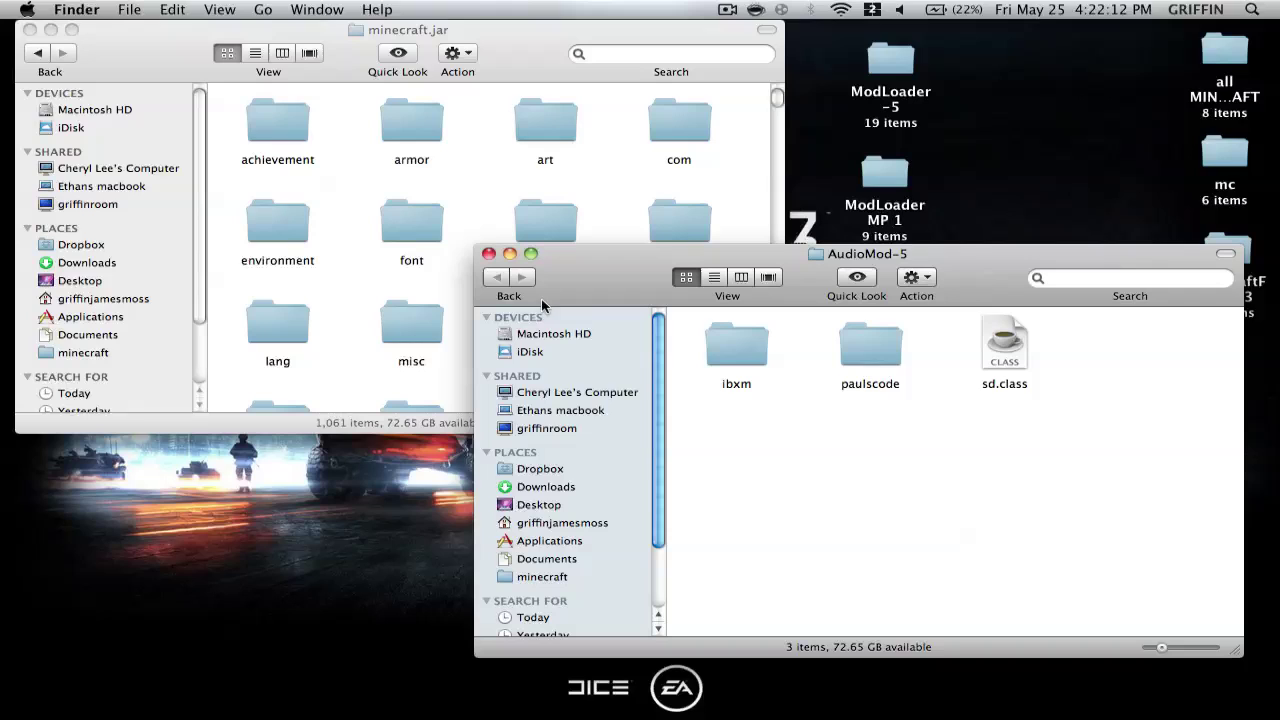
key("super+a")
left_click(866, 345, "super")
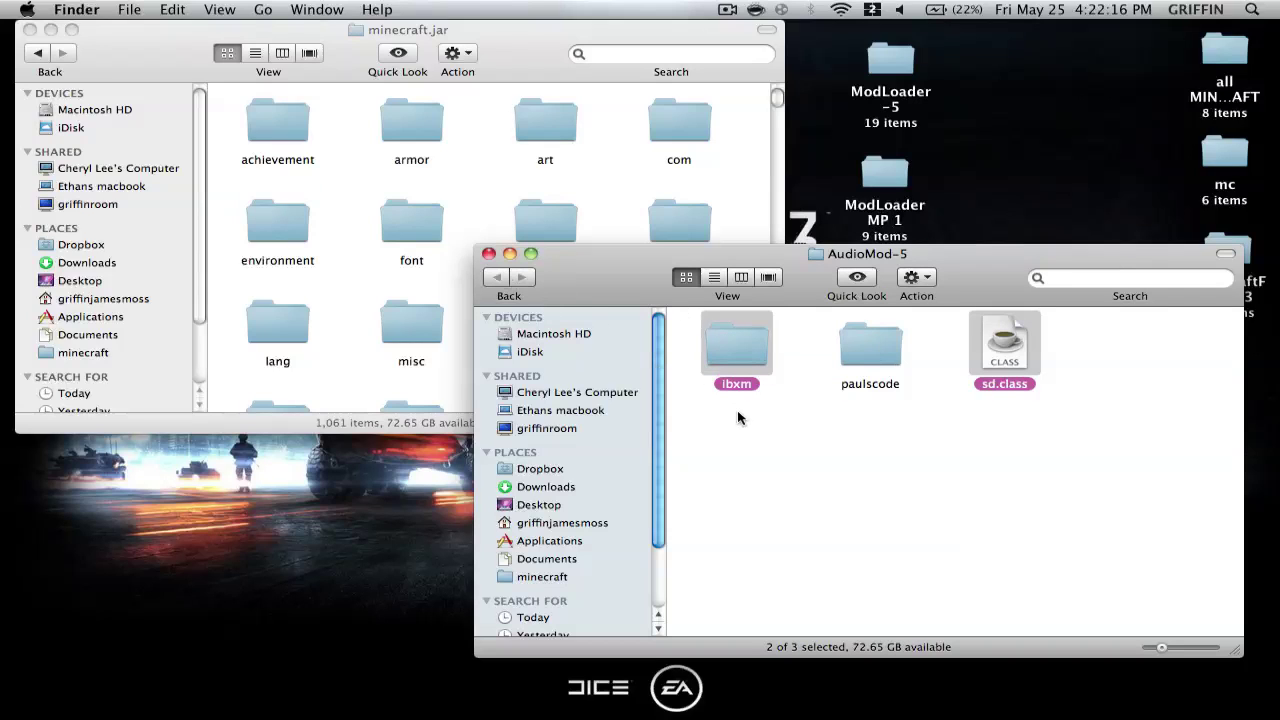
left_click_drag(585, 212, 594, 200)
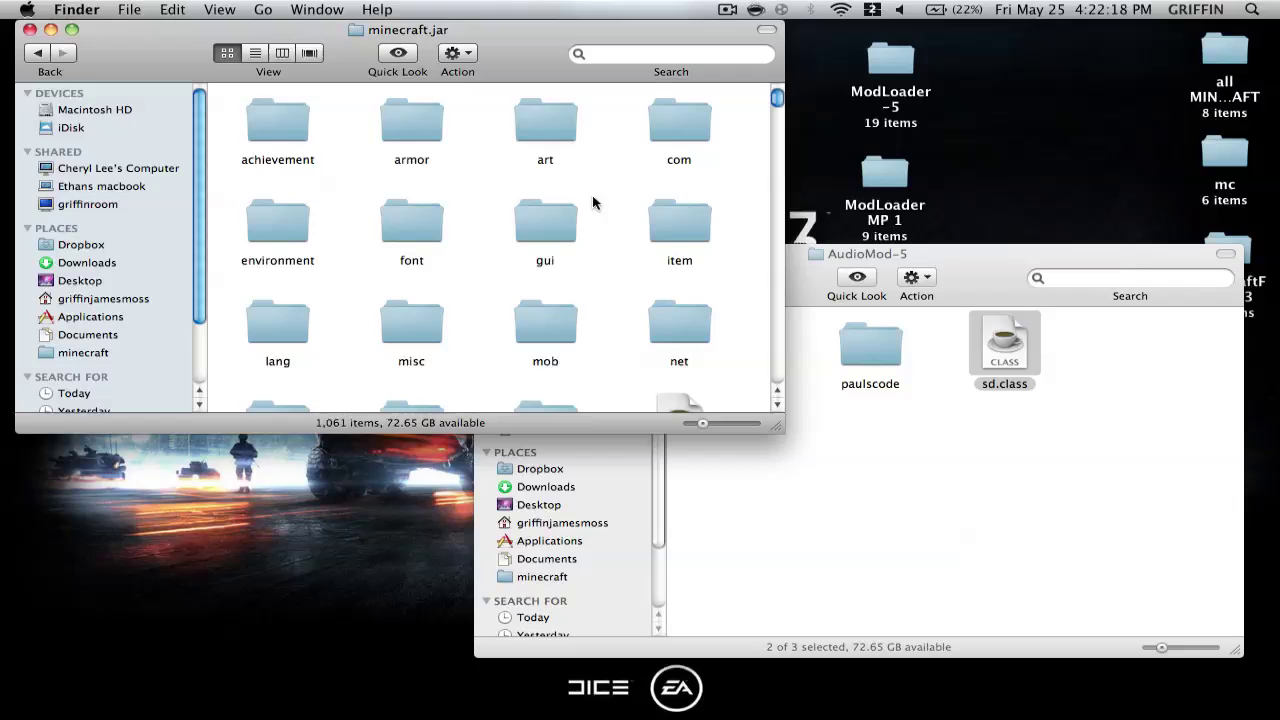
left_click(778, 224)
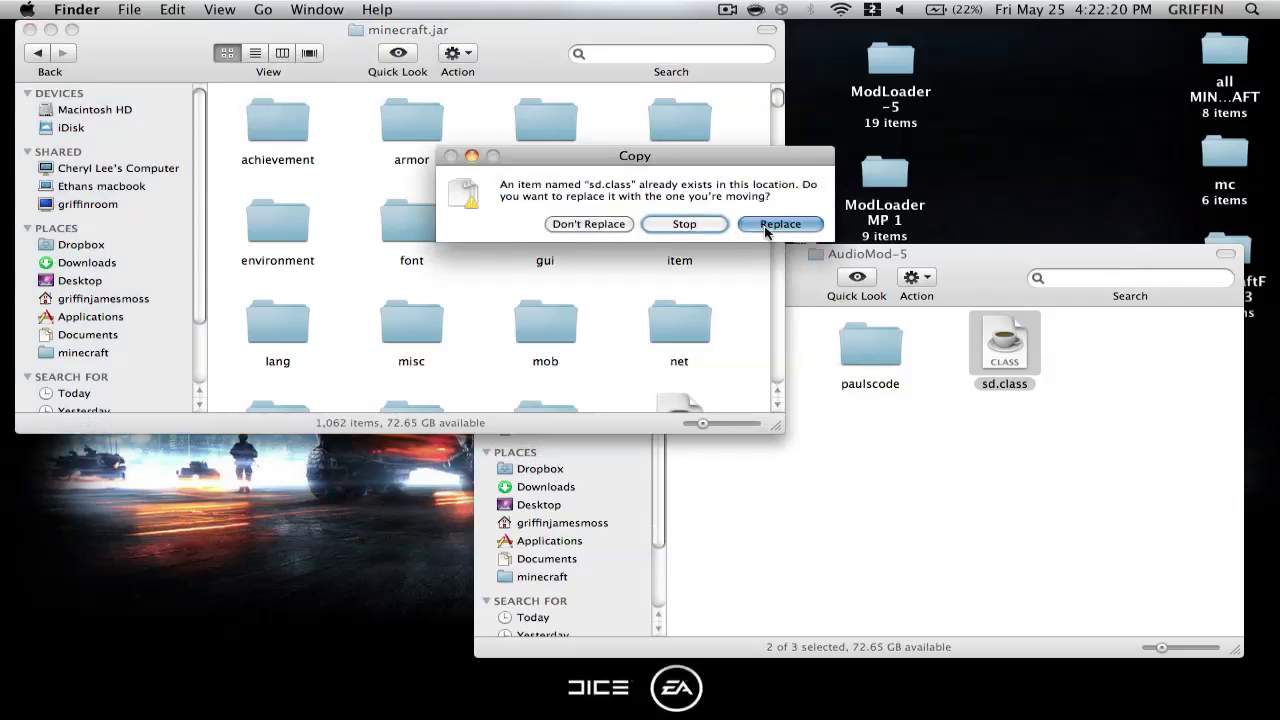
Open the codecs folder within paulscode/sound inside the minecraft.jar folder.
scroll(571, 234, "down", 3)
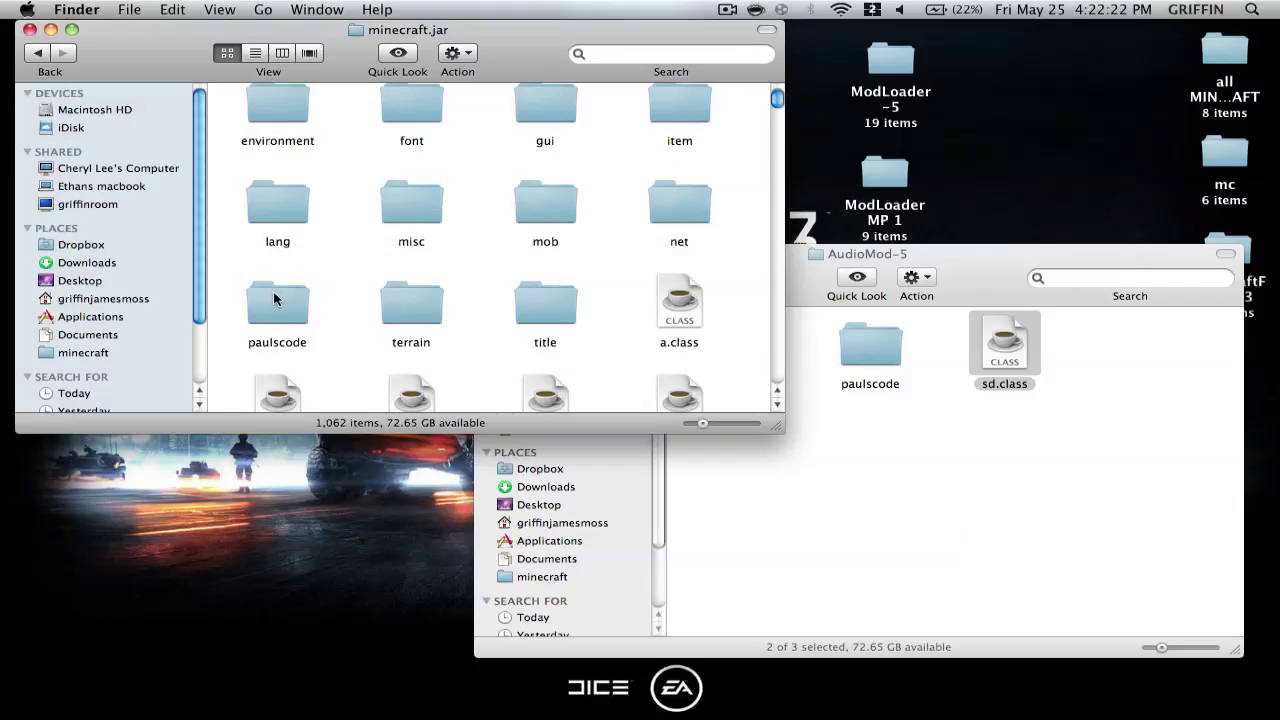
double_click(279, 305)
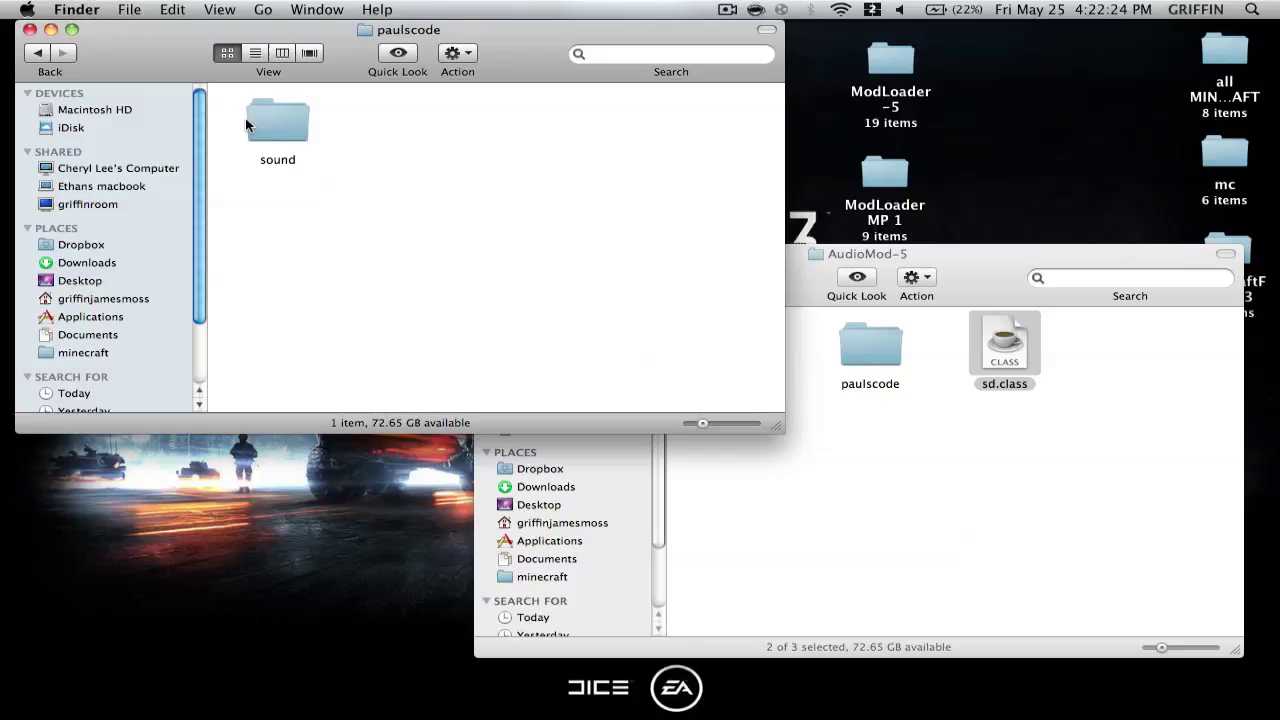
left_click(270, 128)
double_click(270, 128)
double_click(420, 135)
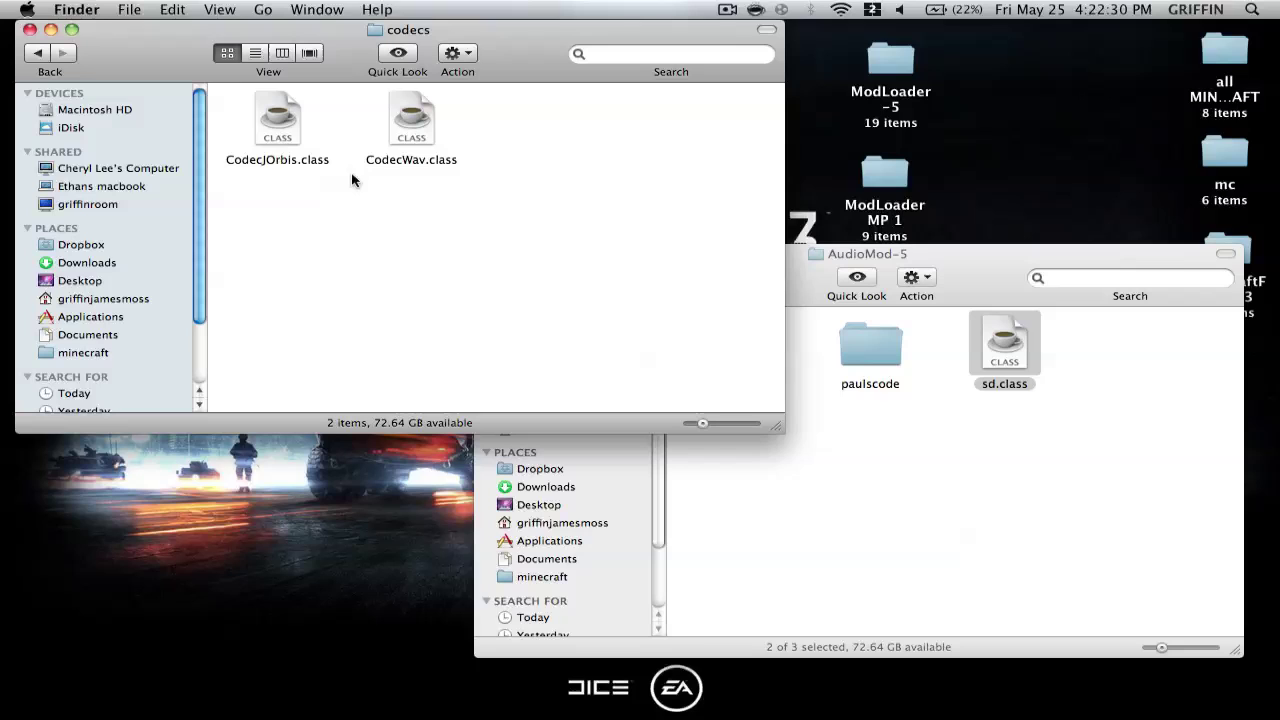
Copy CodecIBXM.class from AudioMod-5's paulscode/sound/codecs folder into the matching codecs folder of minecraft.jar.
left_click(887, 505)
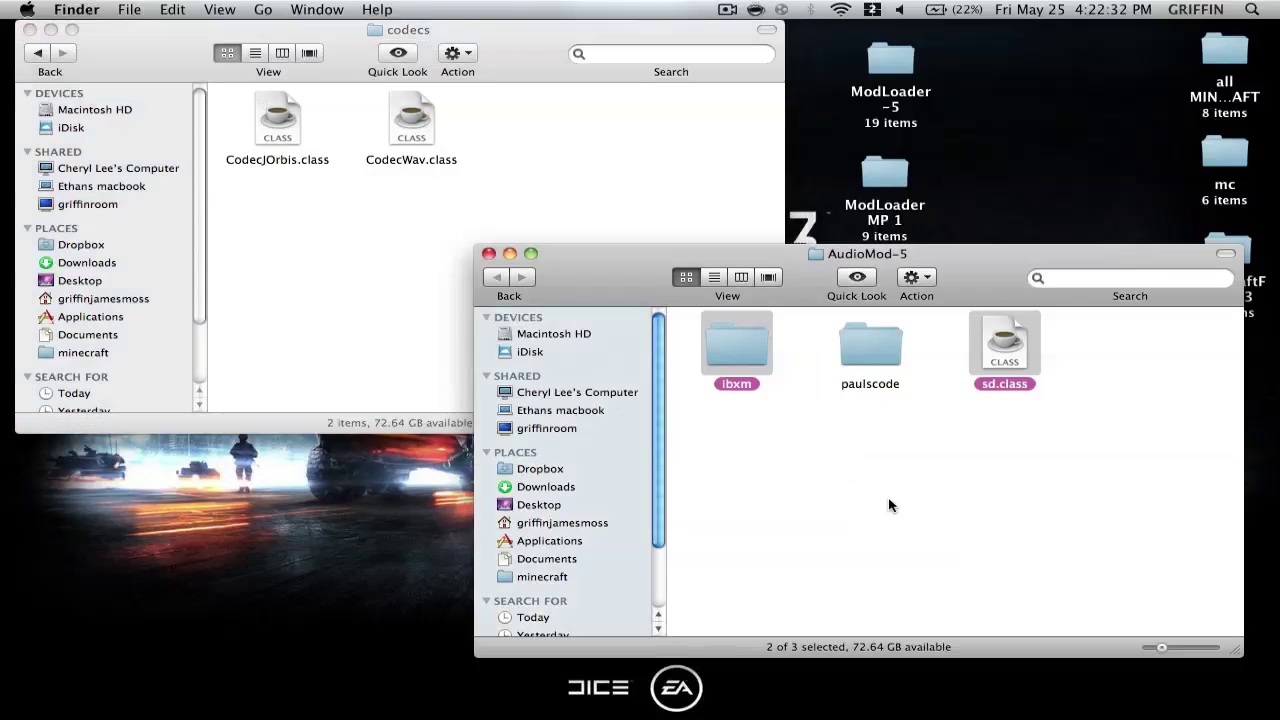
double_click(862, 346)
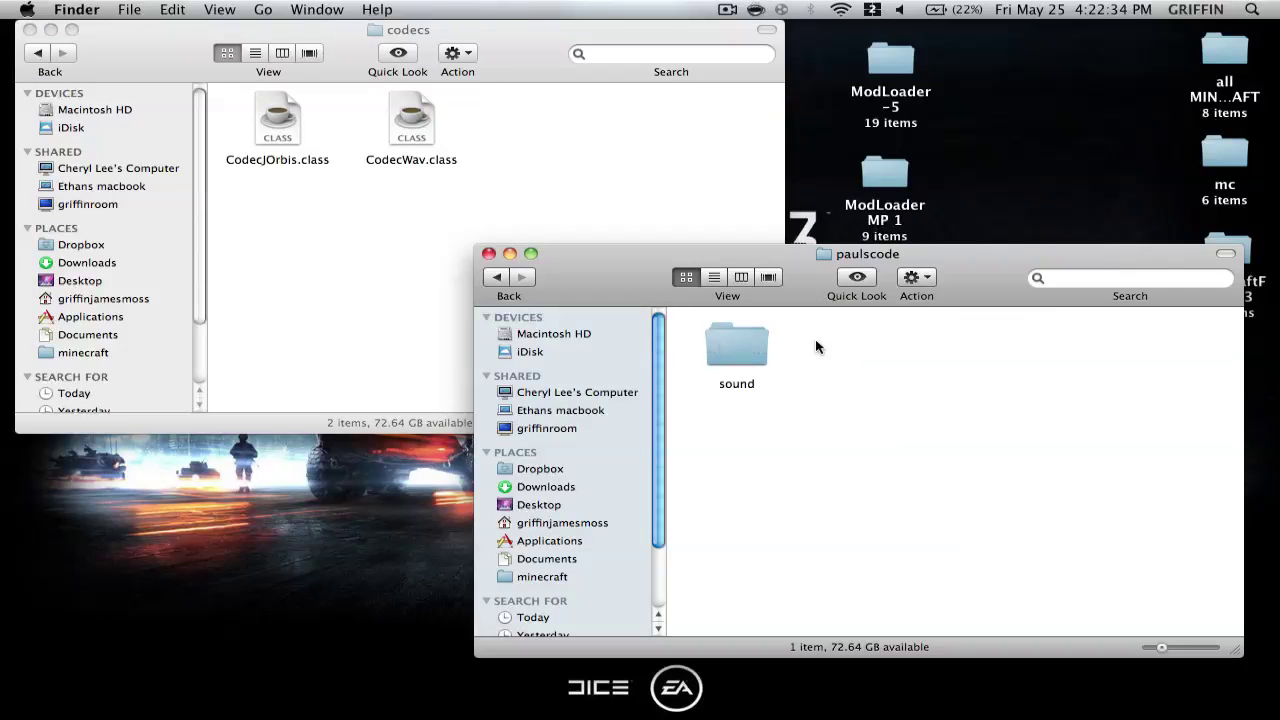
double_click(714, 345)
double_click(752, 340)
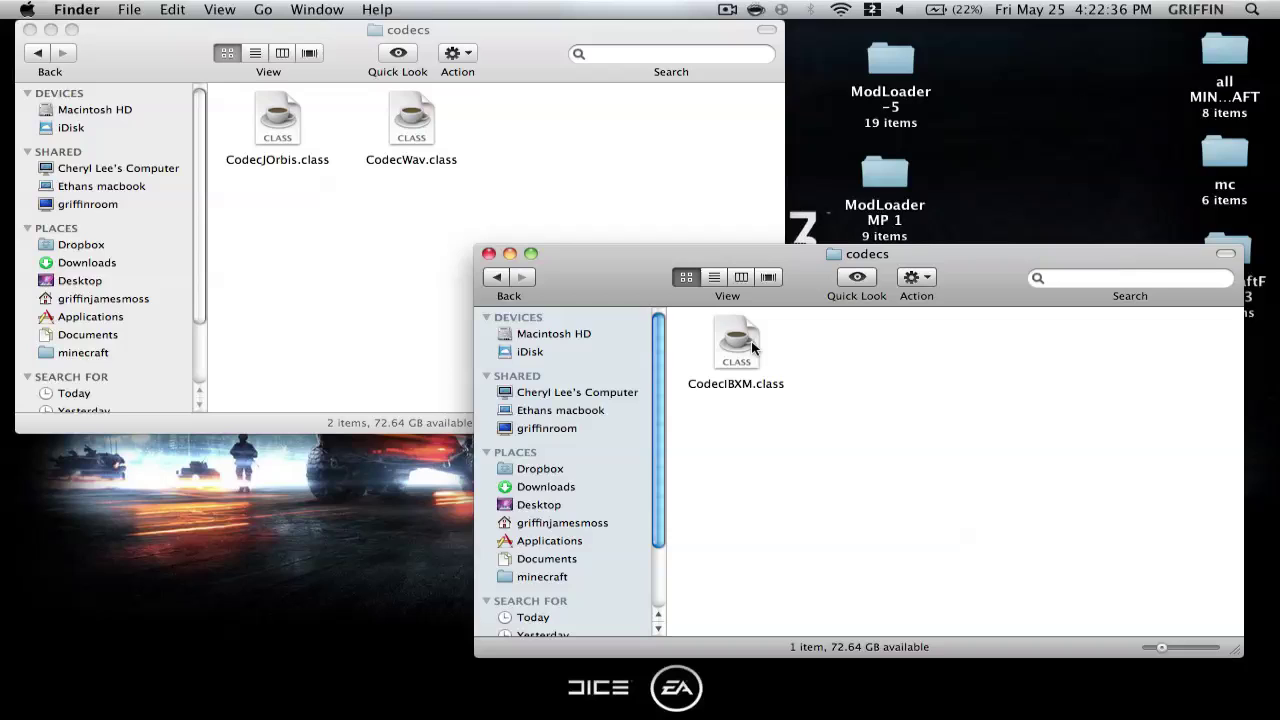
key("super+a")
left_click(493, 187)
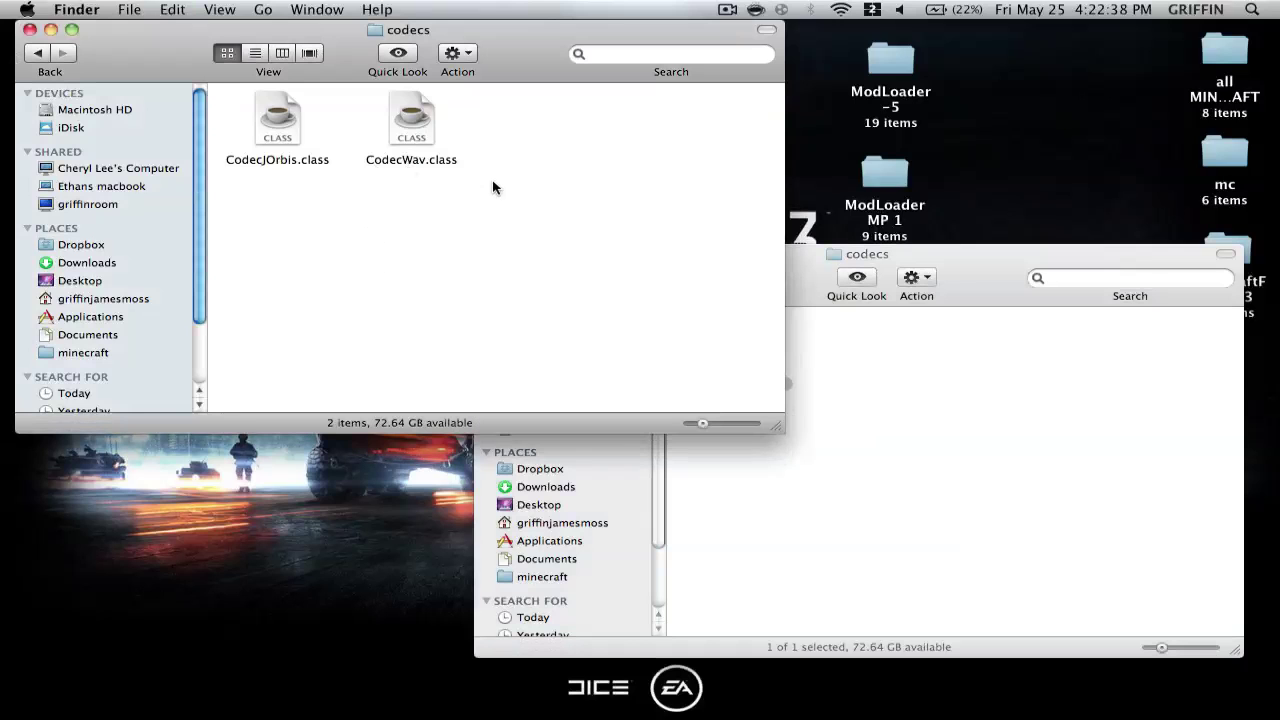
key("super+v")
Return from the codecs folder to the main minecraft.jar folder and close the AudioMod-5 window.
key("super+Up")
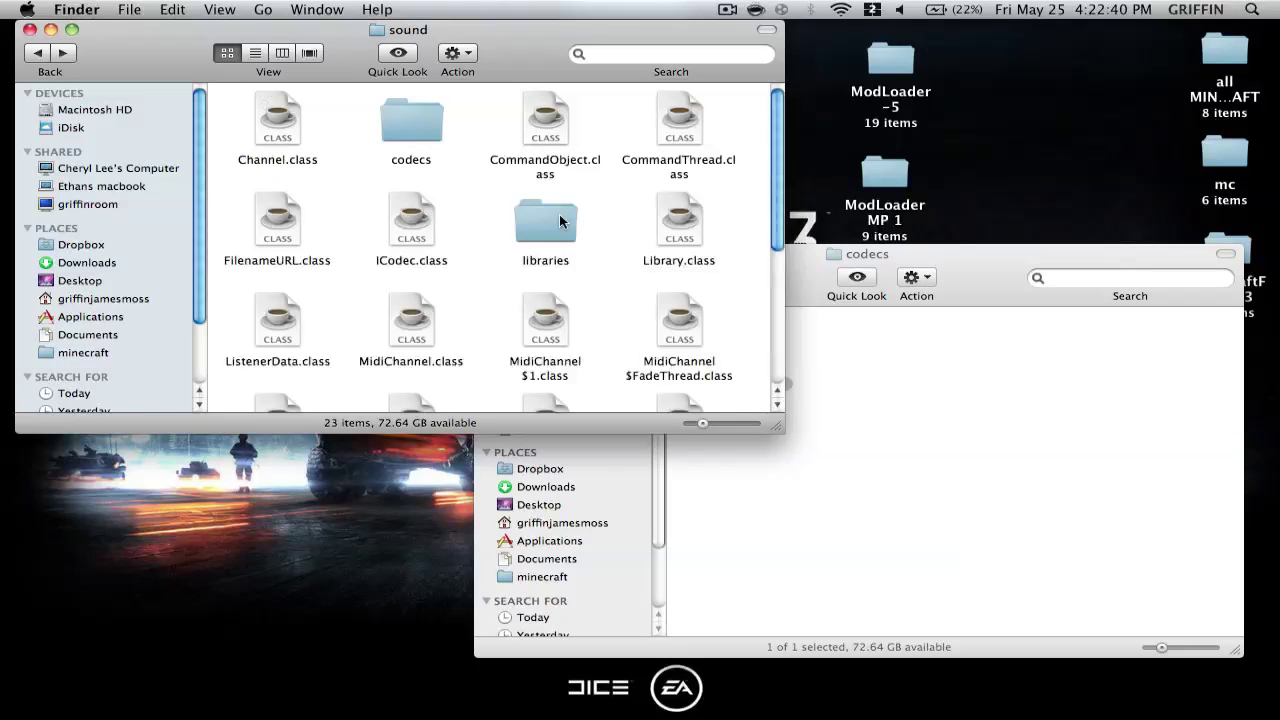
key("super+Up")
key("super+Up")
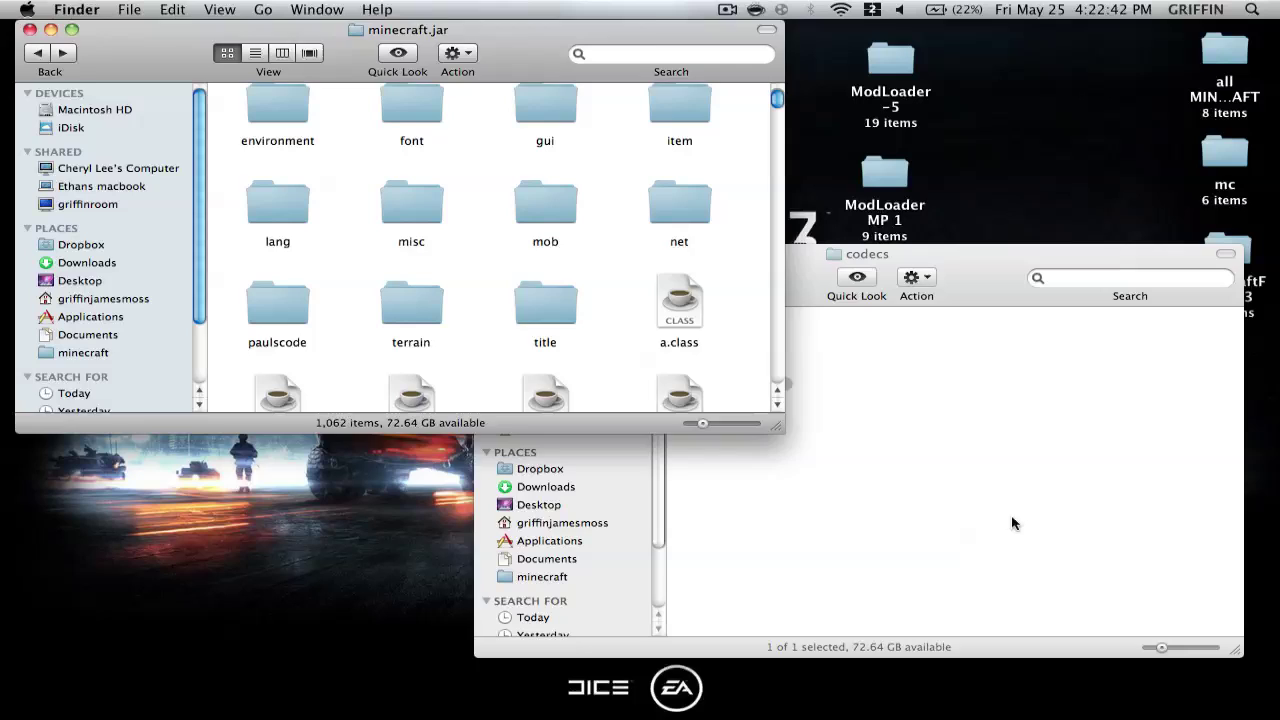
left_click(709, 319)
left_click(488, 254)
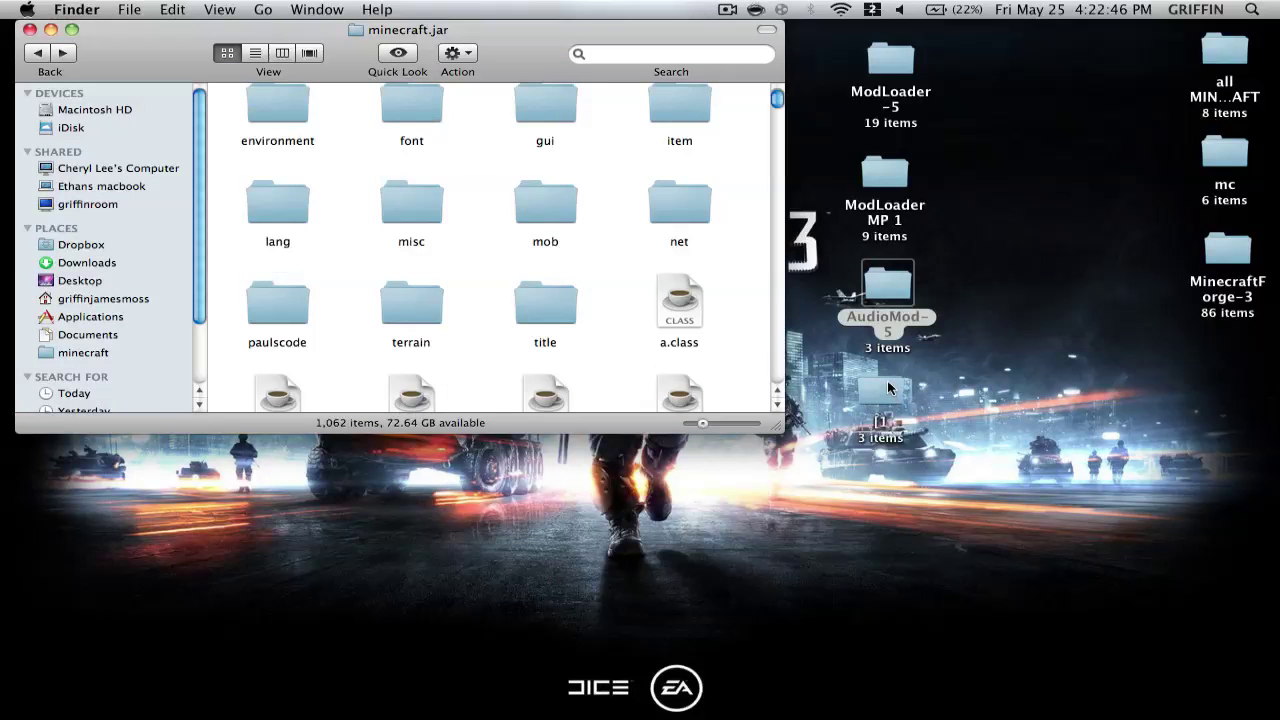
Copy everything except gui, mob and net from the [1 folder's "Everything in this goes in your jar" subfolder into minecraft.jar, replacing existing duplicates.
double_click(887, 387)
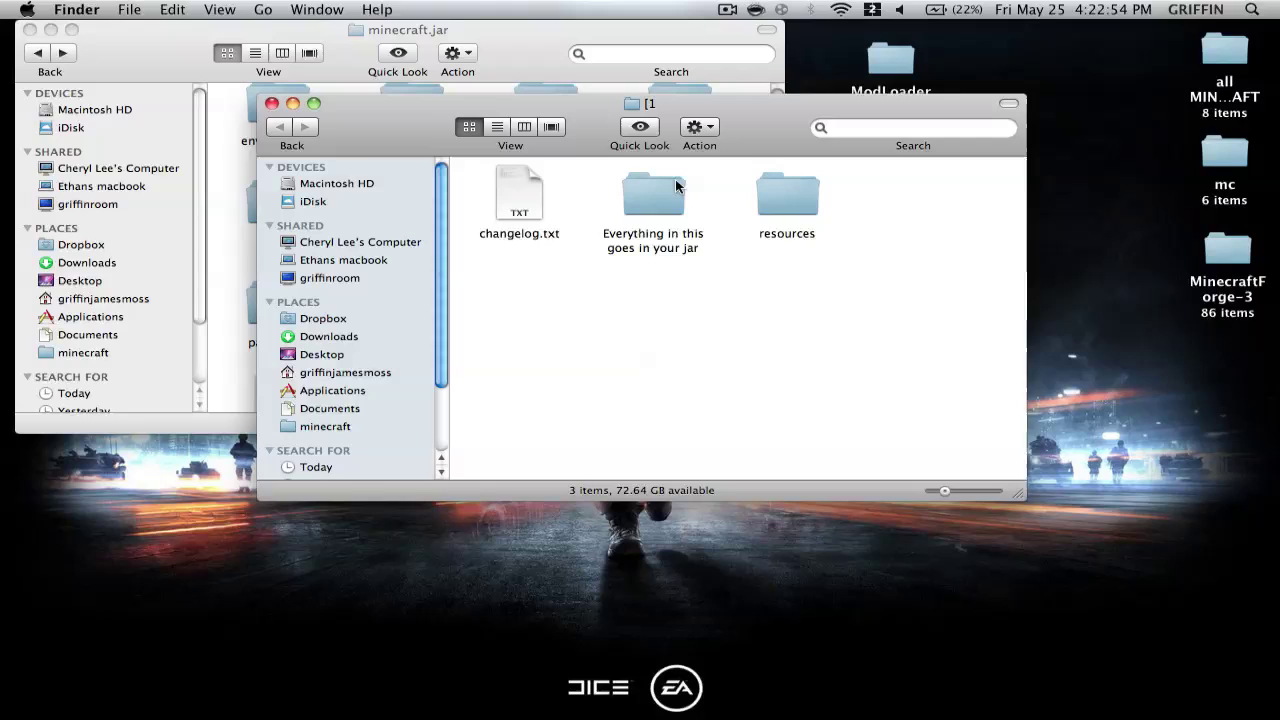
double_click(659, 218)
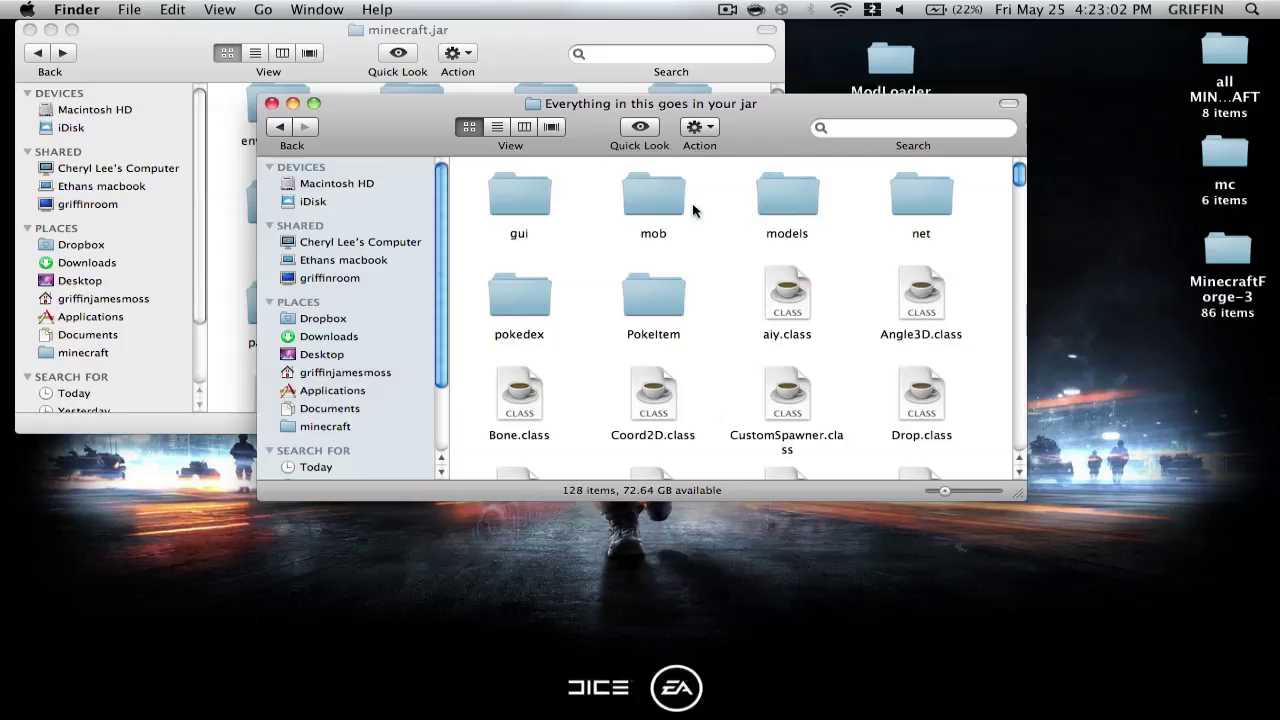
left_click(510, 59)
left_click(848, 265)
key("super+a")
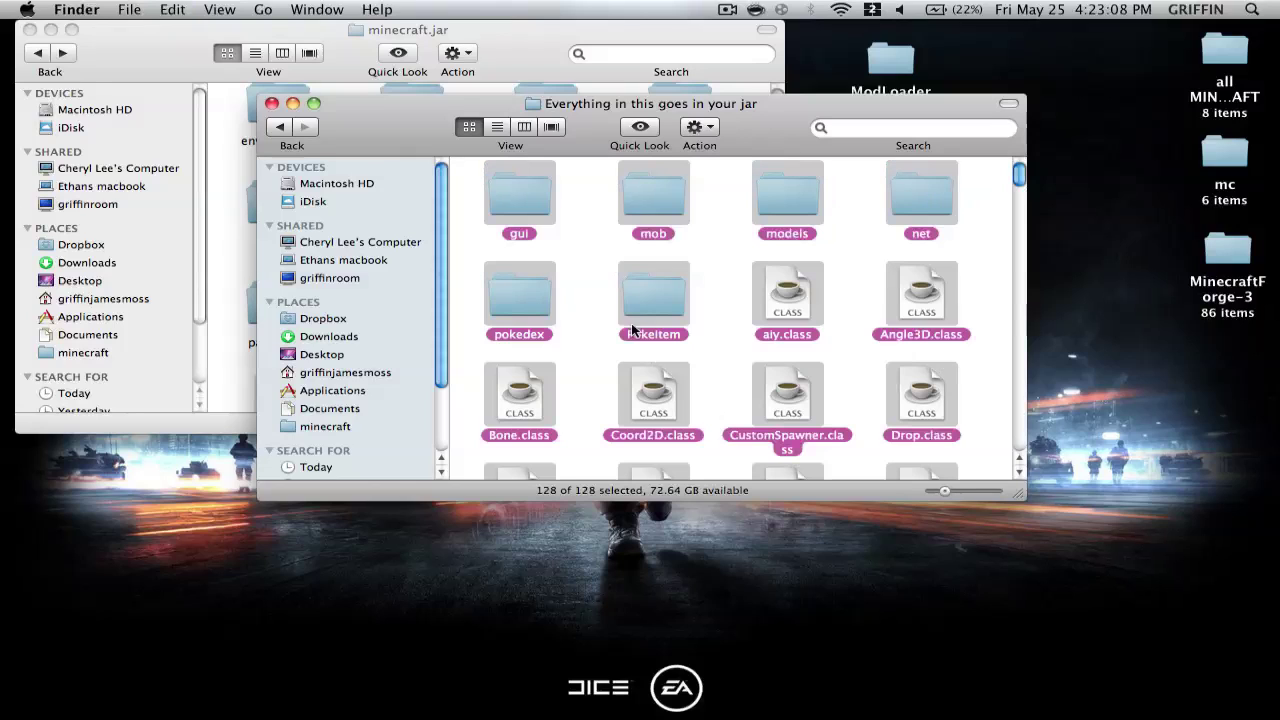
left_click(516, 197, "super")
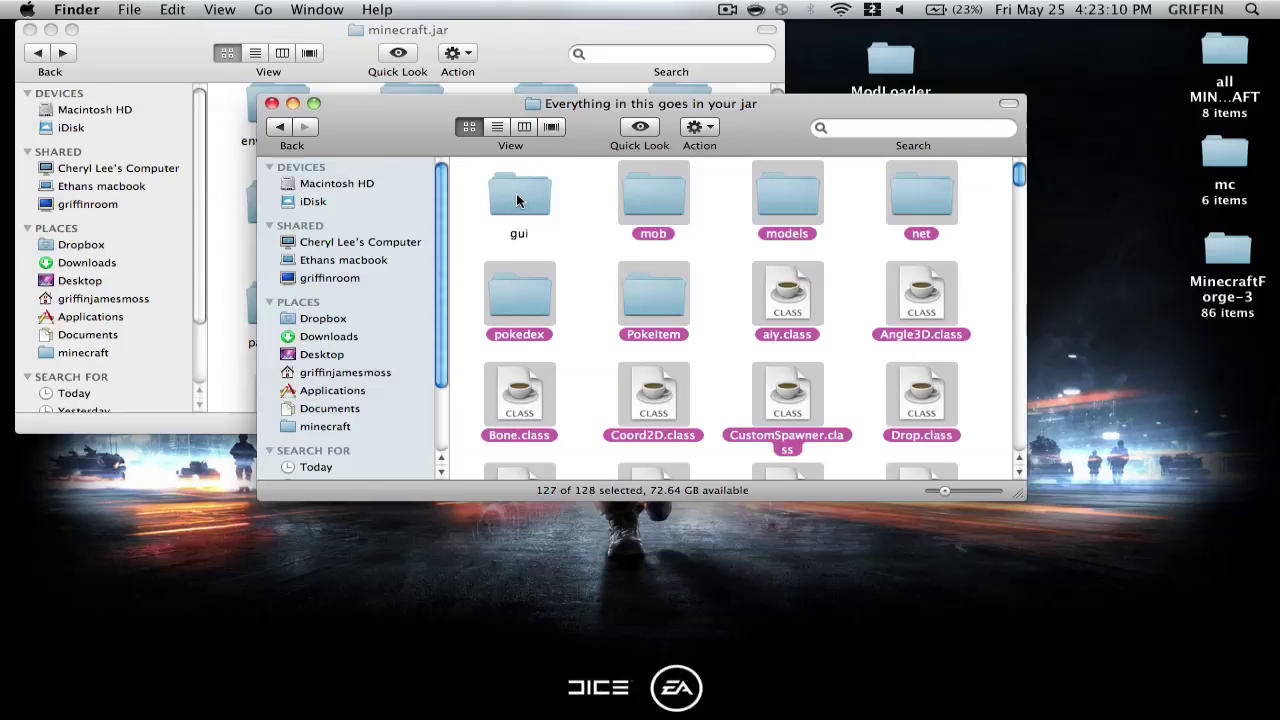
left_click(653, 195, "super")
left_click(921, 198, "super")
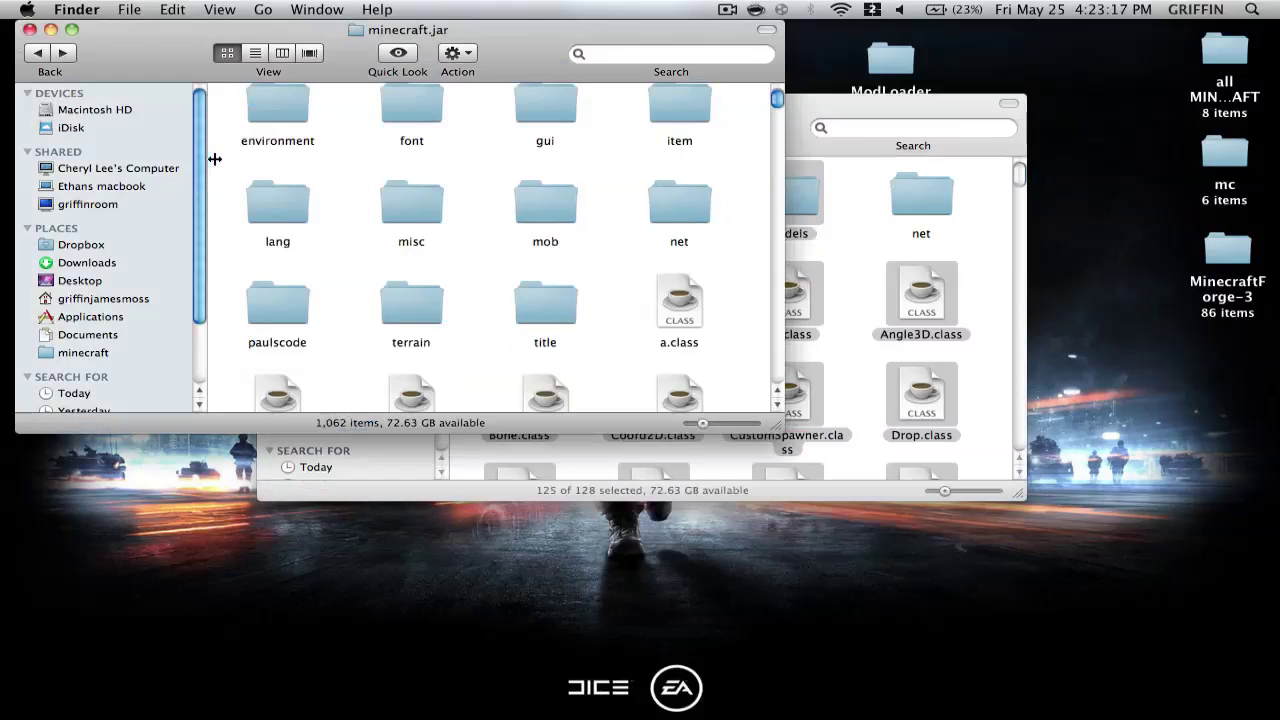
left_click(212, 160)
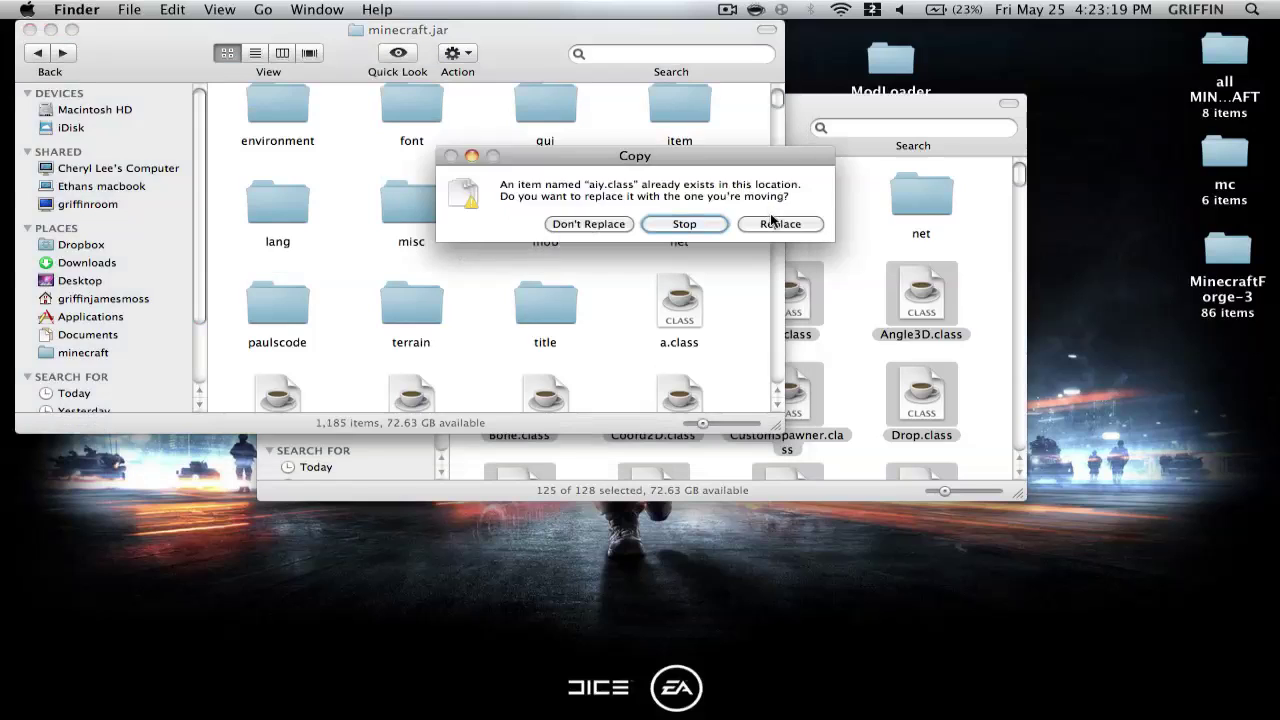
left_click(815, 226)
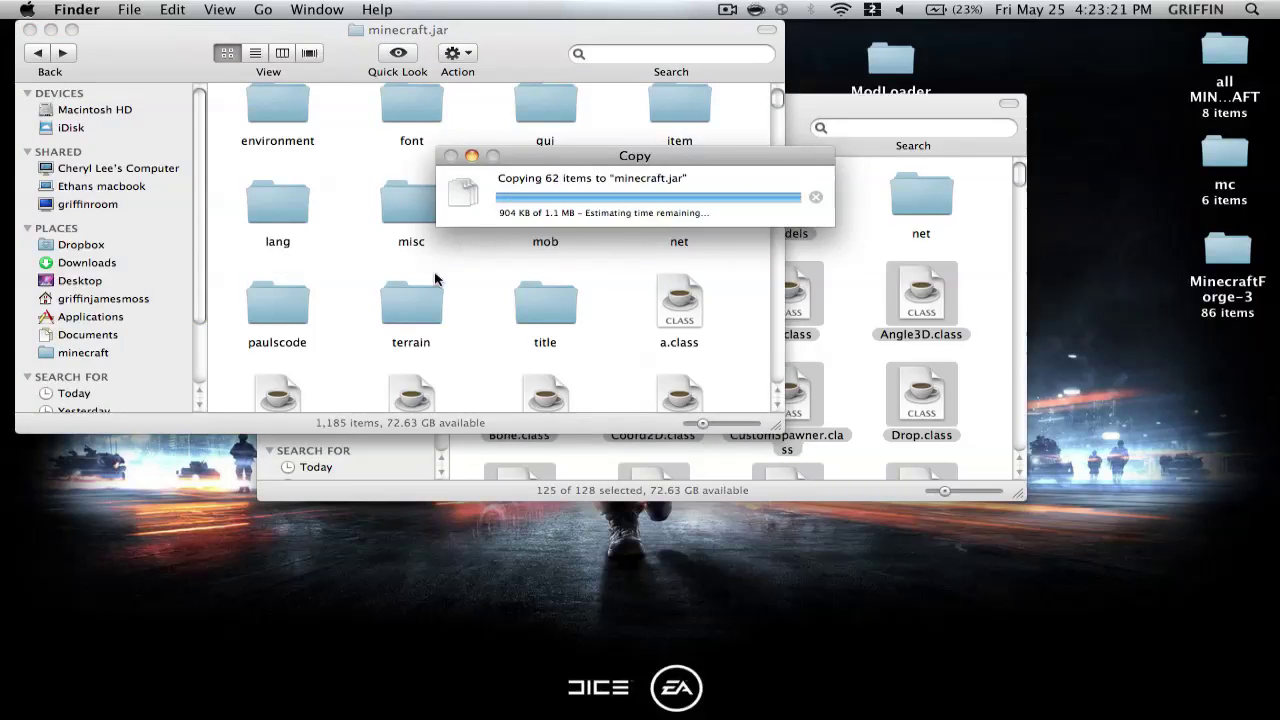
Copy box.png, party.png and pokedex.png from the mod's gui folder into minecraft.jar's gui folder, and return to minecraft.jar.
scroll(434, 279, "up", 3)
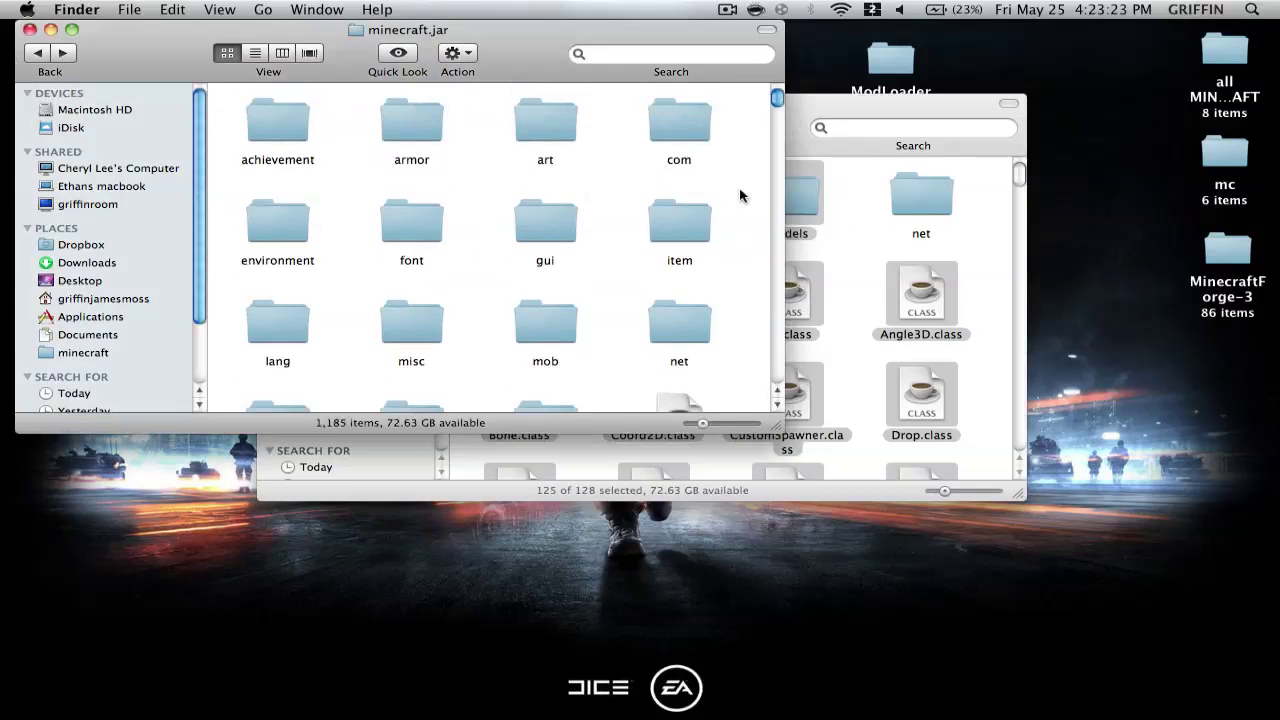
double_click(545, 226)
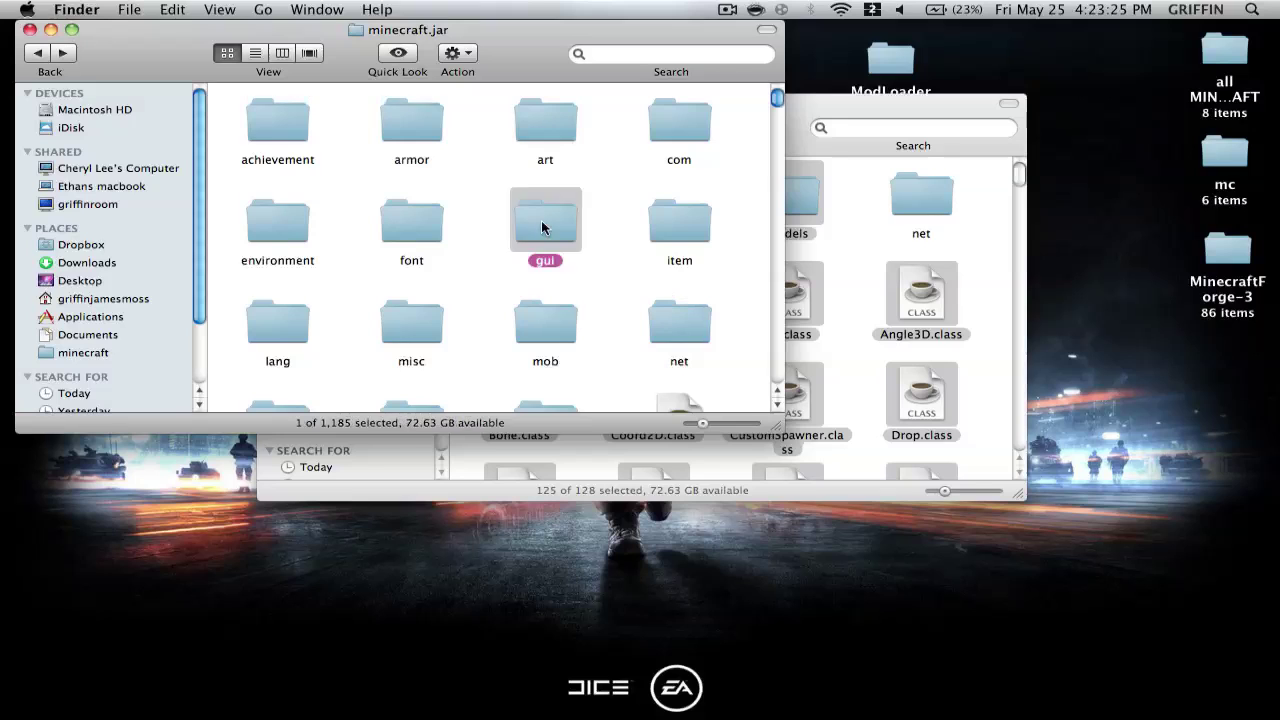
double_click(516, 202)
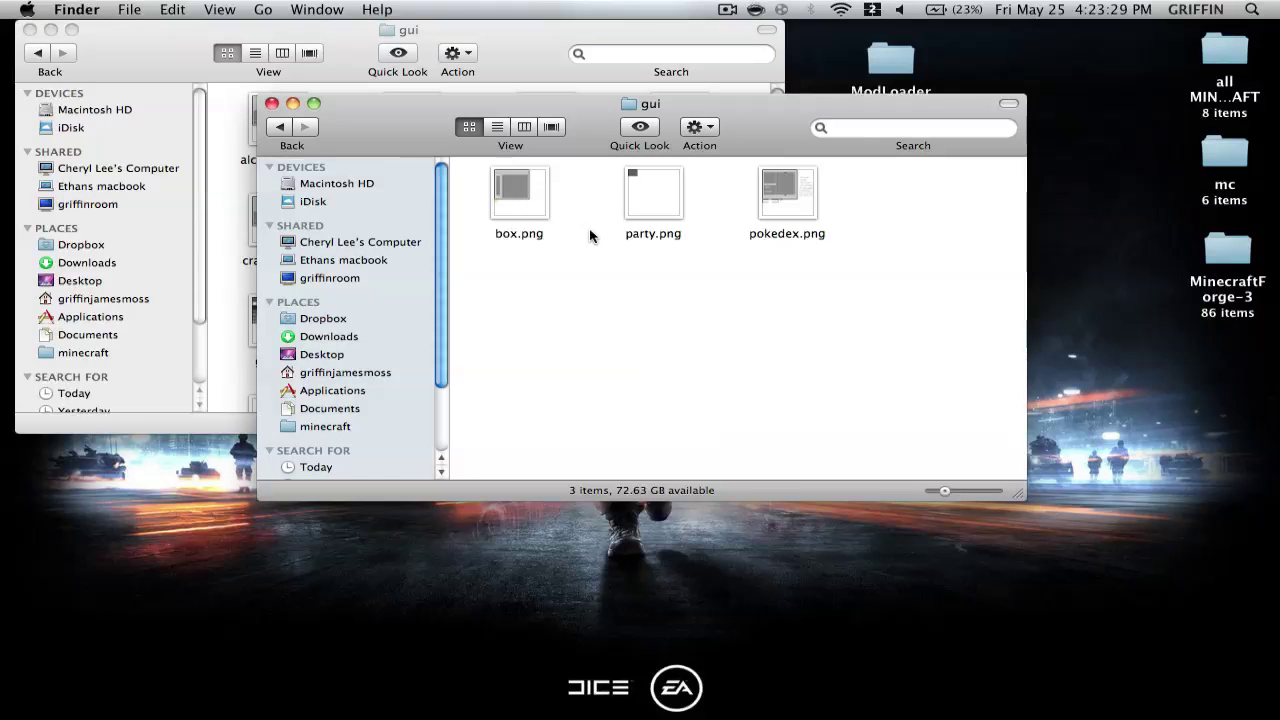
key("super+a")
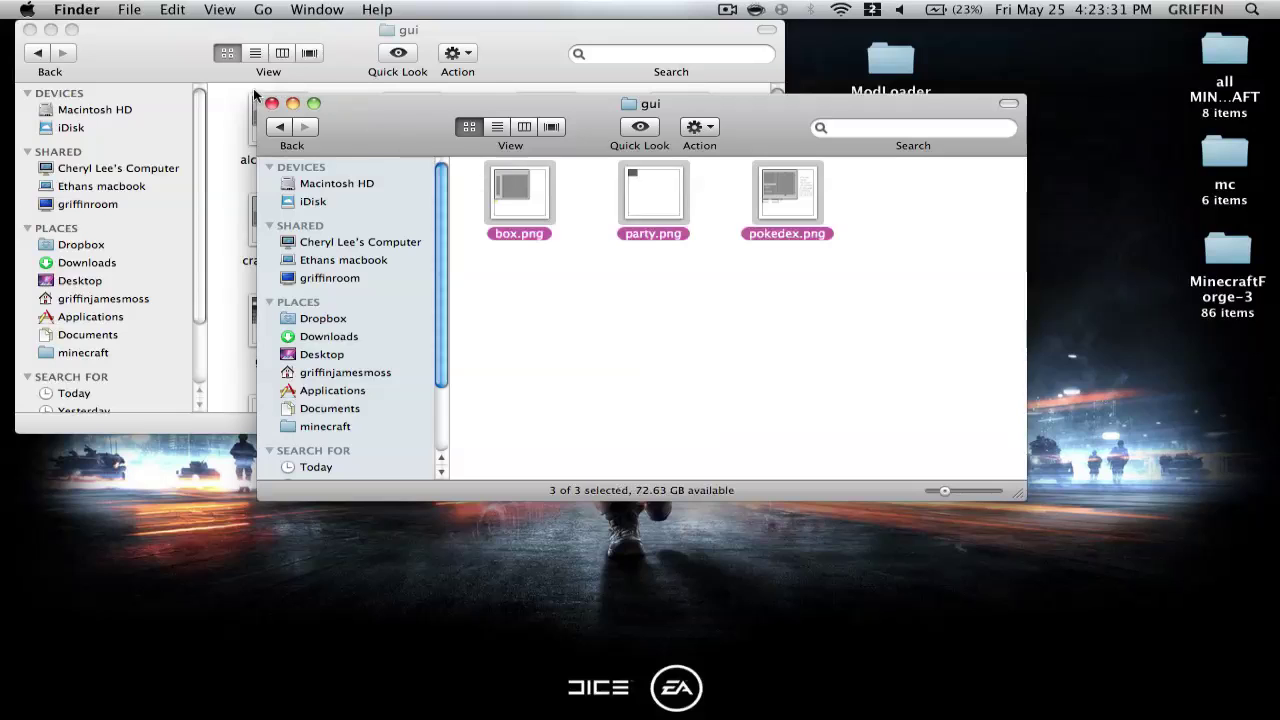
left_click(214, 100)
key("super+bracketleft")
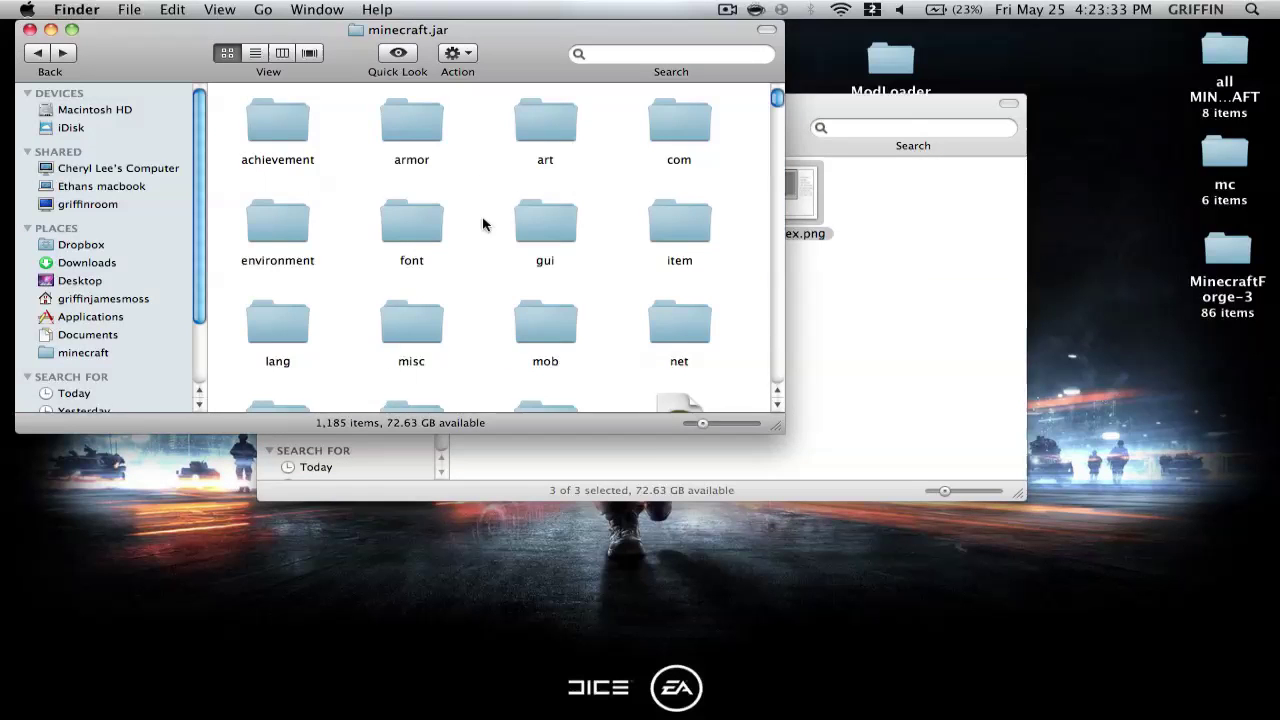
Copy all images from the mod's mob folder into minecraft.jar's mob folder, and return to minecraft.jar.
left_click(916, 288)
key("super+bracketleft")
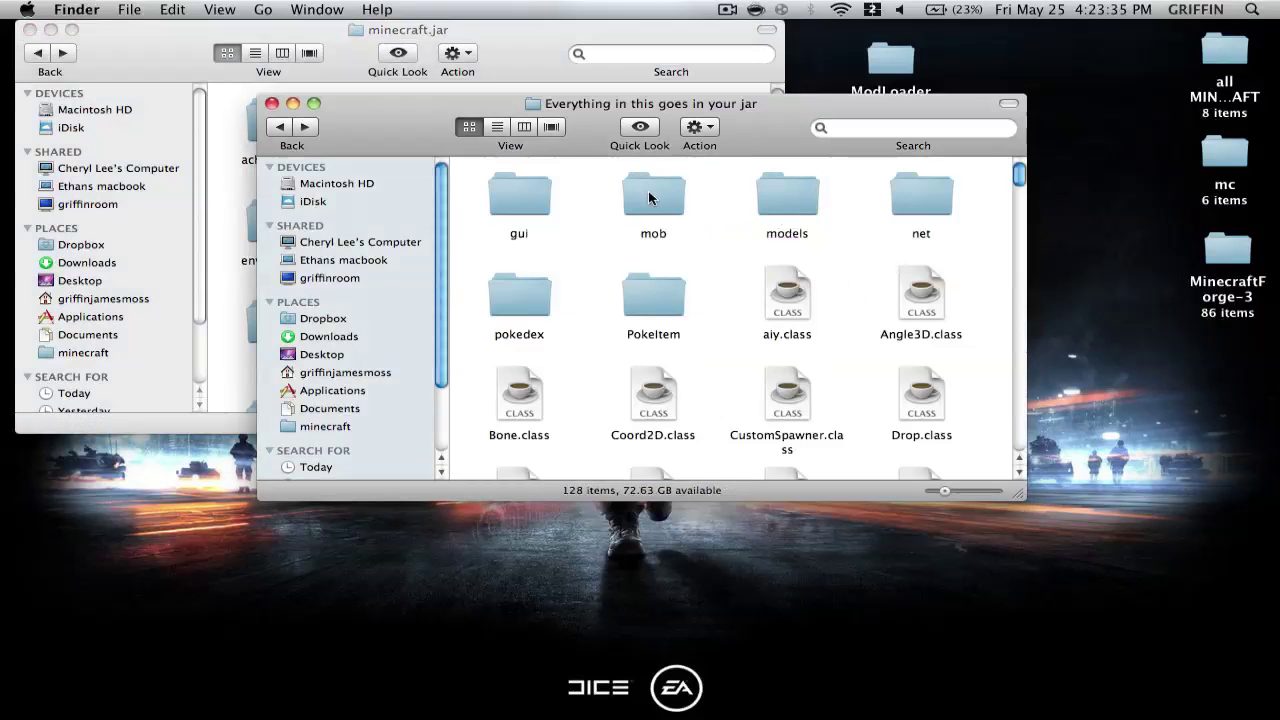
double_click(649, 198)
left_click(232, 137)
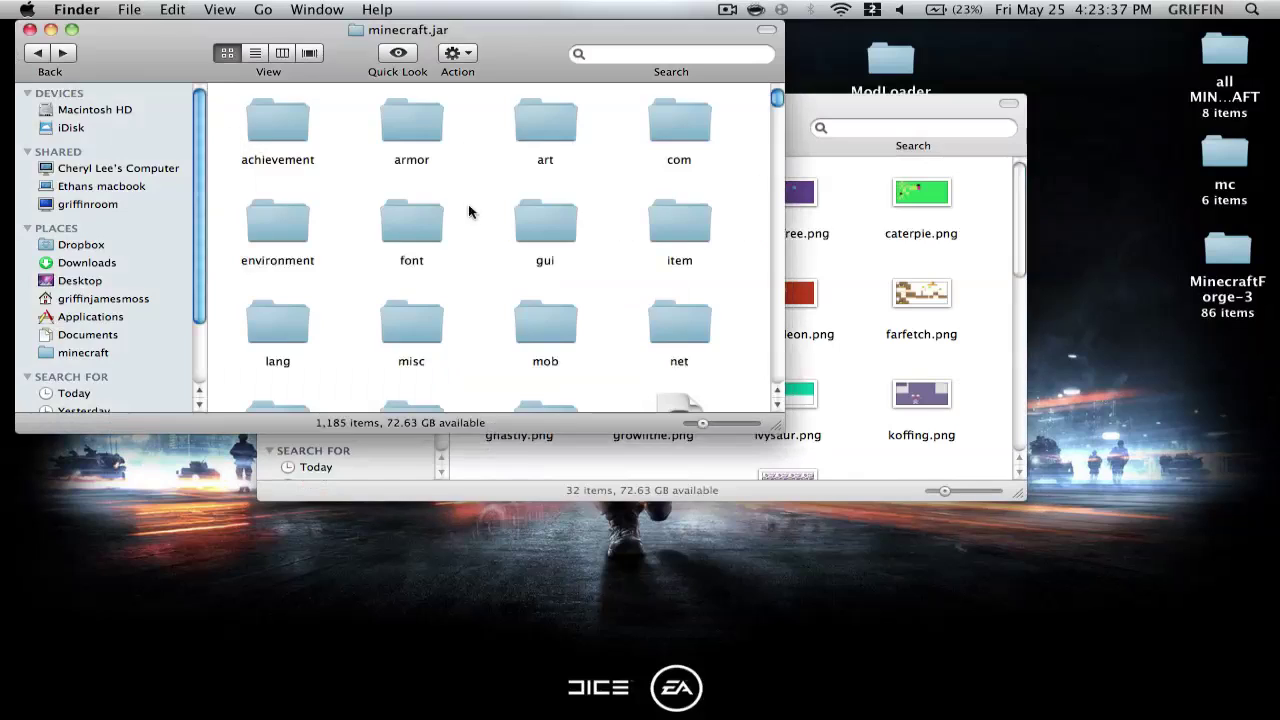
scroll(614, 218, "down", 3)
double_click(551, 240)
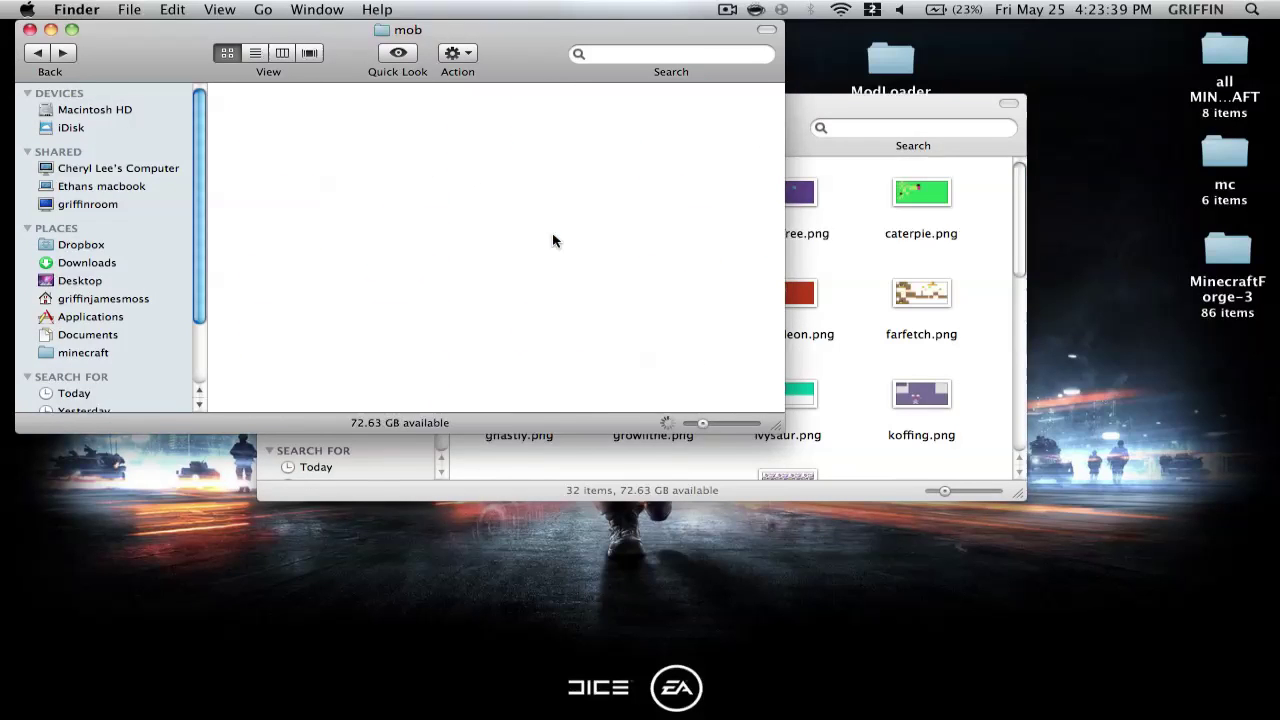
left_click(858, 264)
key("super+a")
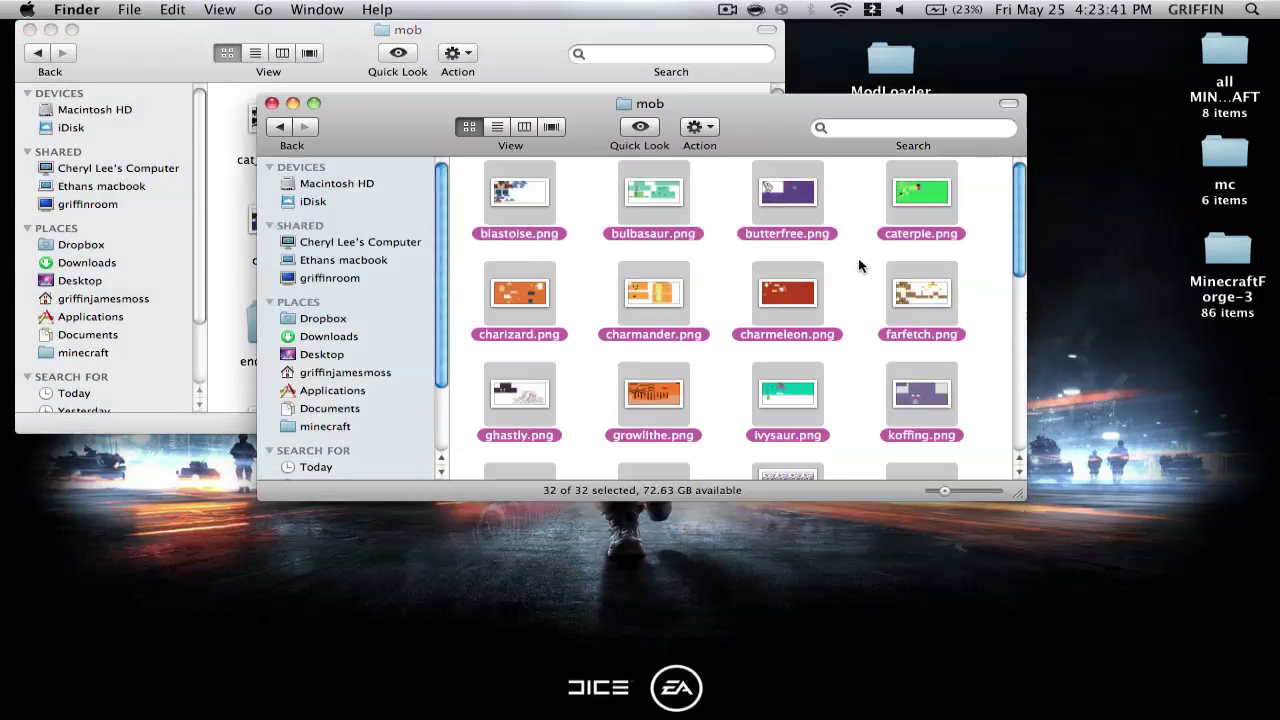
left_click(275, 66)
key("super+Up")
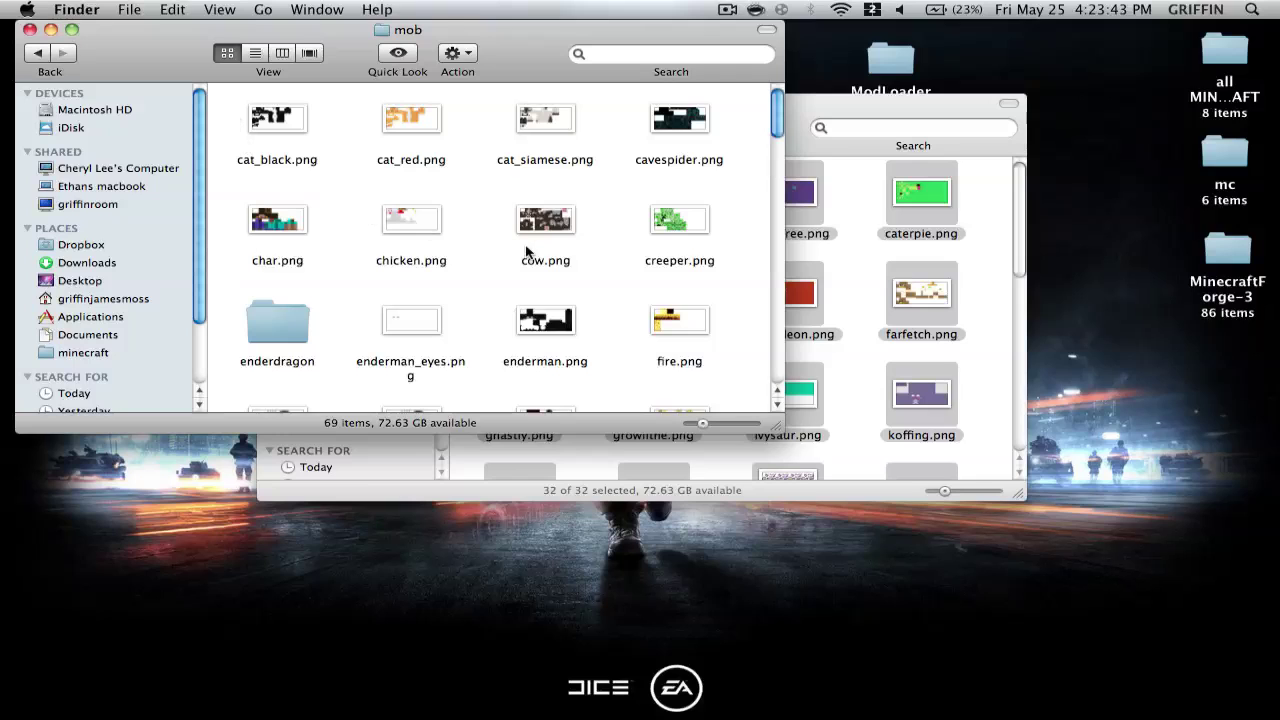
Return to the mod's "Everything in this goes in your jar" folder, and open the net folder both there and in minecraft.jar.
left_click(838, 286)
key("super+Up")
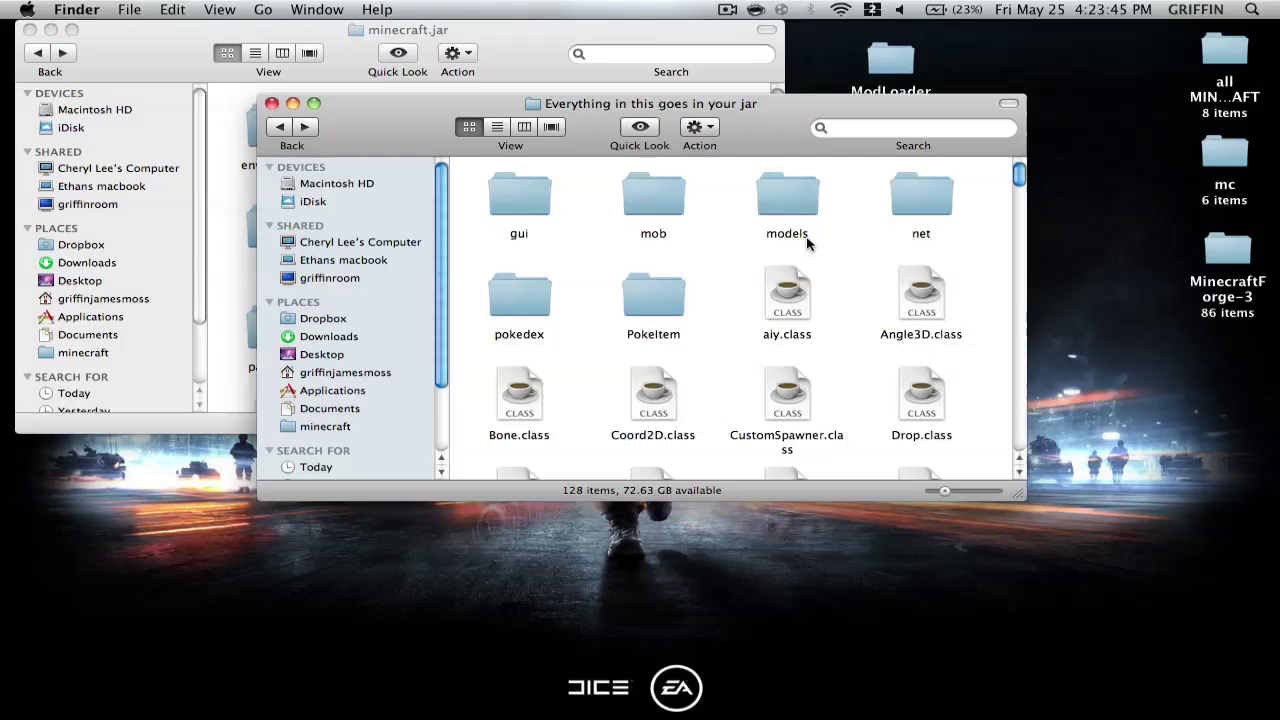
key("XF86AudioLowerVolume")
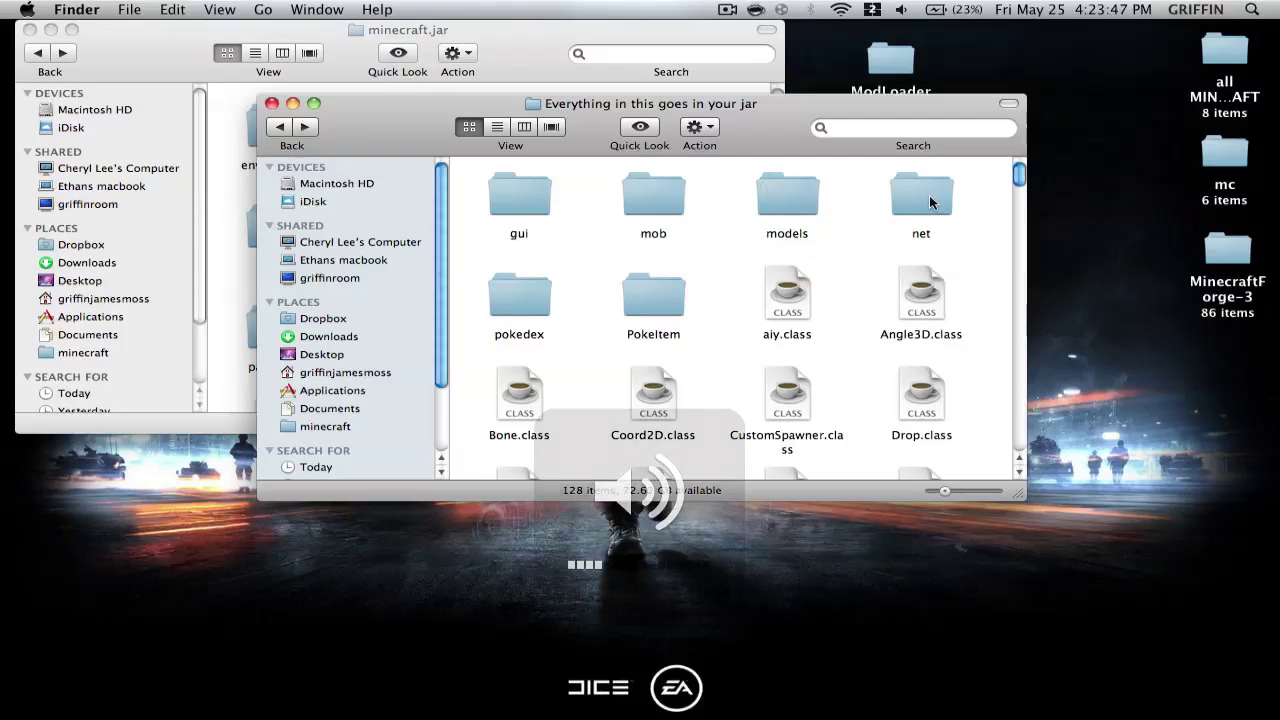
double_click(918, 192)
left_click(187, 133)
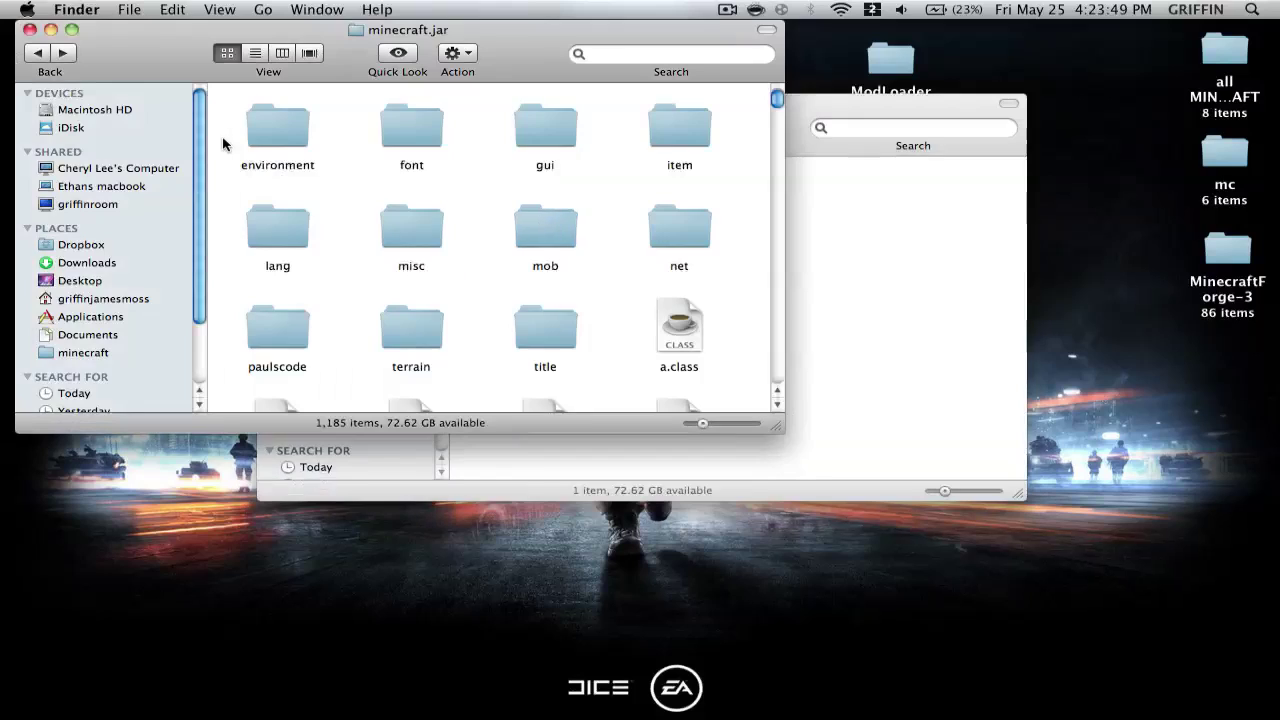
type("net")
key("super+Down")
Open the minecraft subfolder inside net for both the mod and the minecraft.jar copy.
left_click(940, 266)
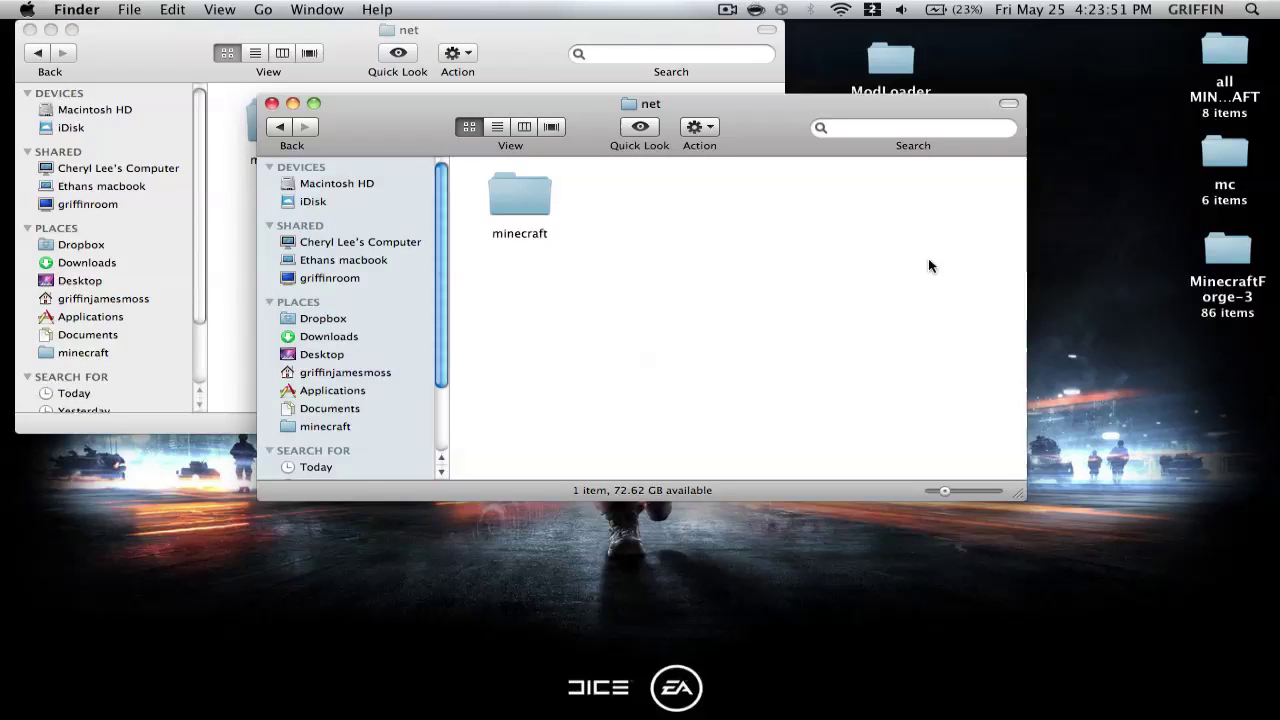
type("minecraft")
key("super+Down")
left_click(240, 126)
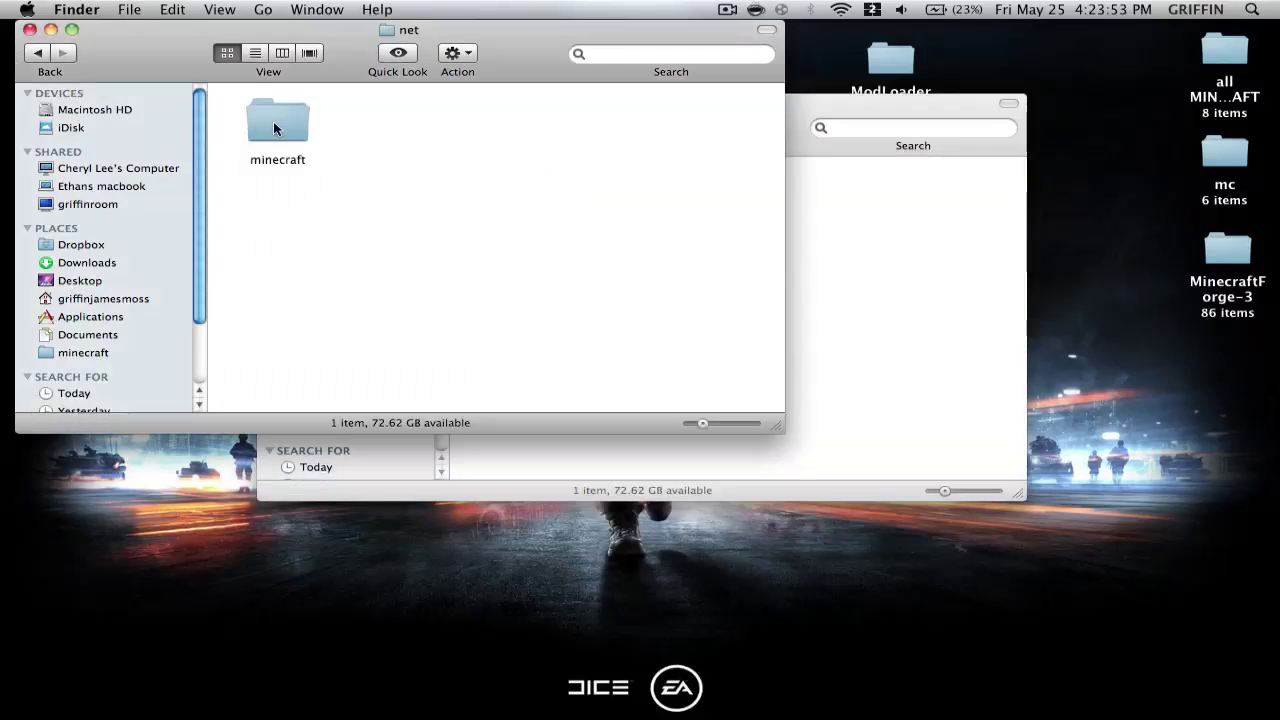
double_click(273, 121)
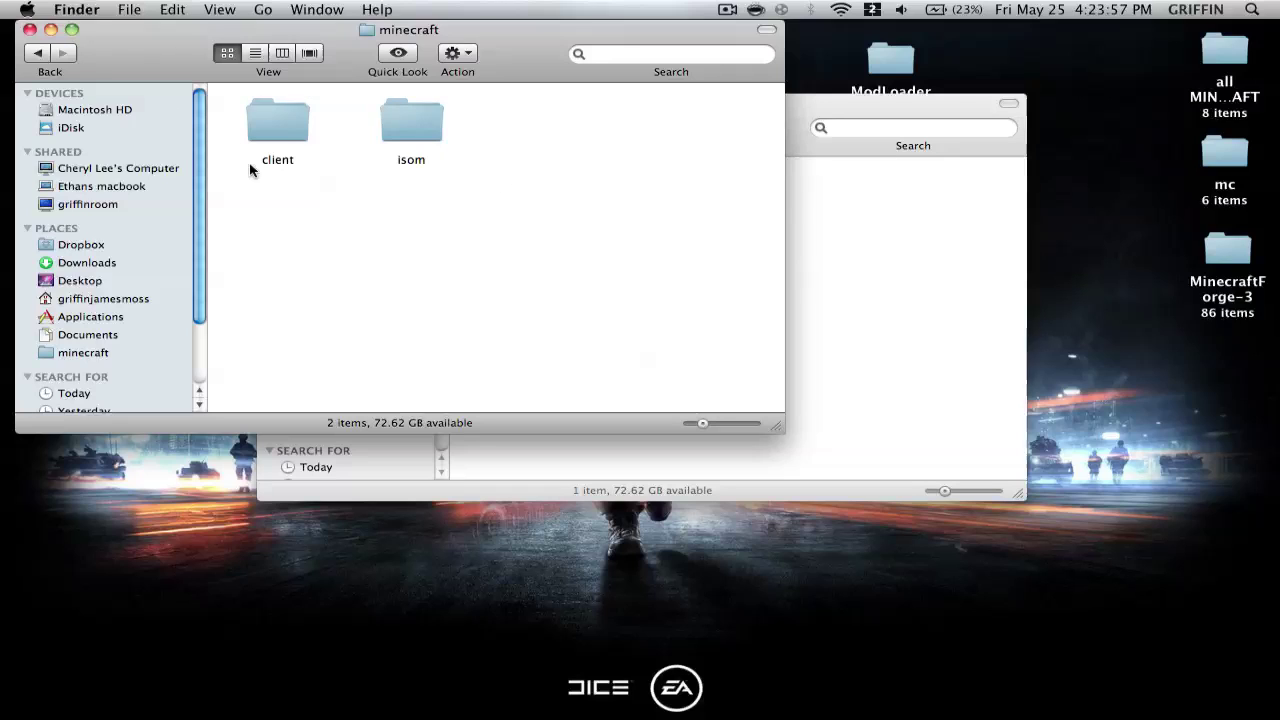
Copy the mod's pwootage folder into minecraft.jar's net/minecraft folder, and return to the main minecraft.jar folder.
left_click(845, 288)
left_click(518, 187)
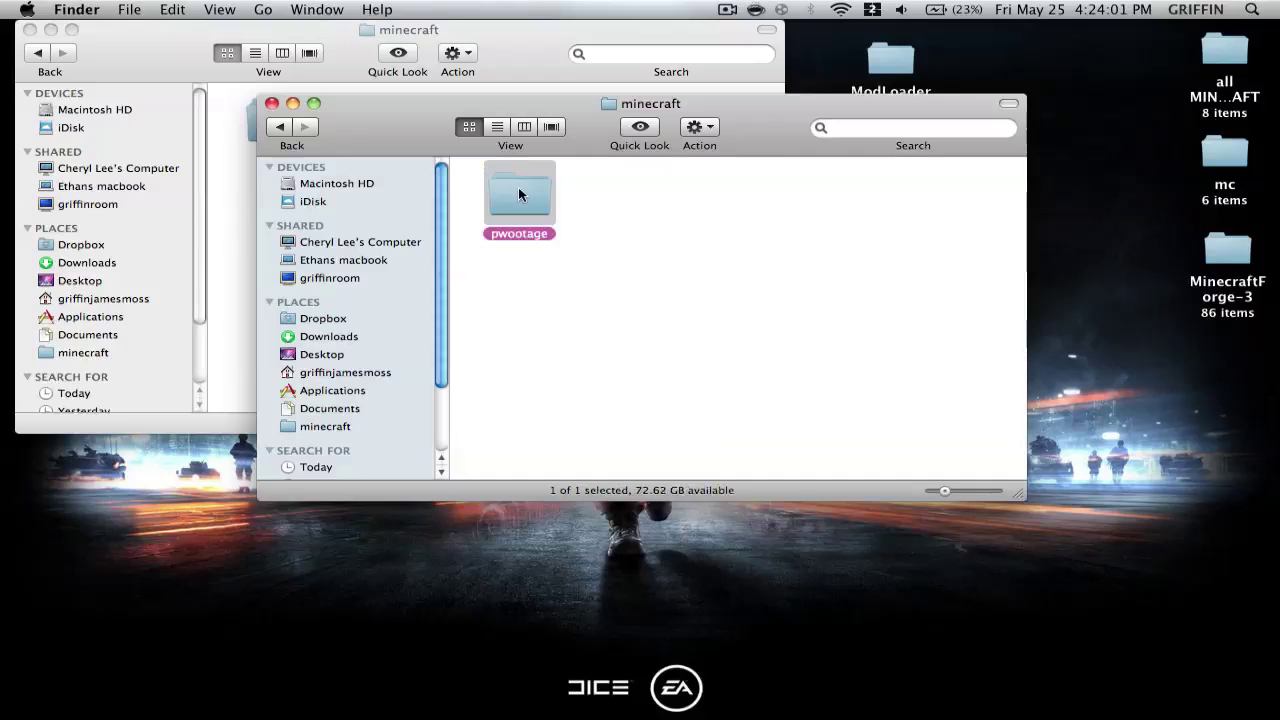
left_click(232, 160)
key("super+v")
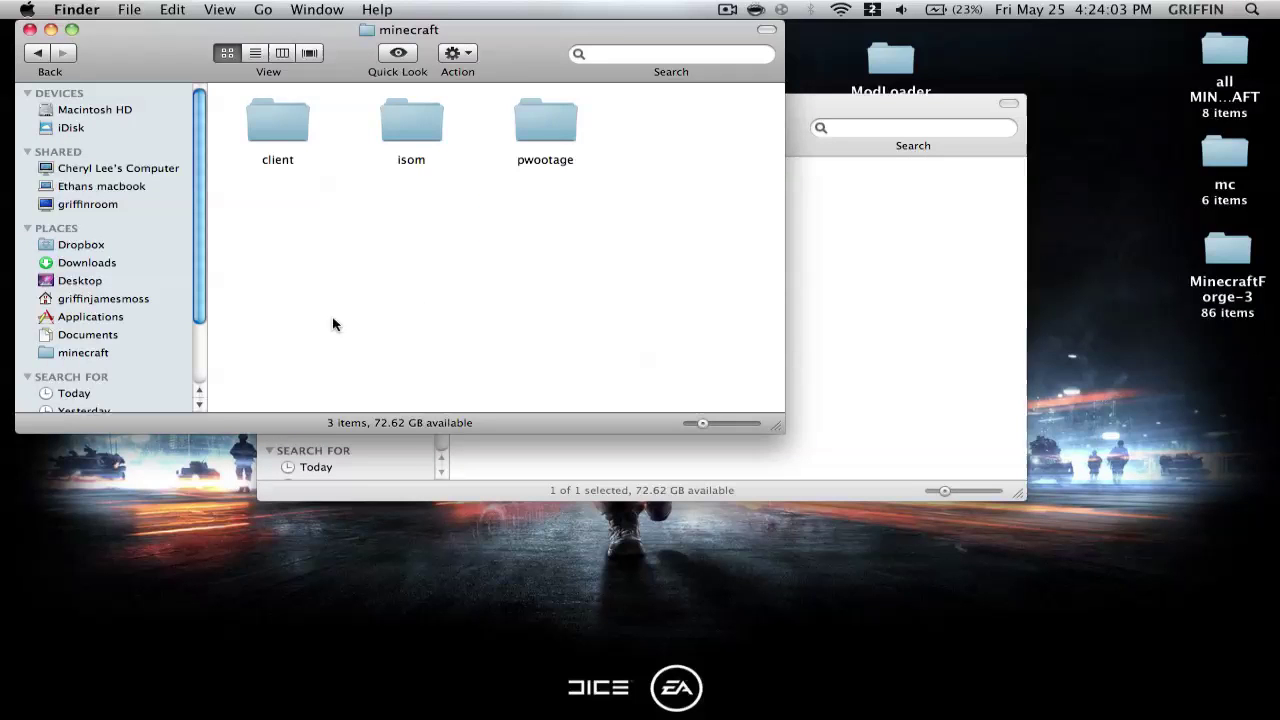
key("super+Up")
key("super+[")
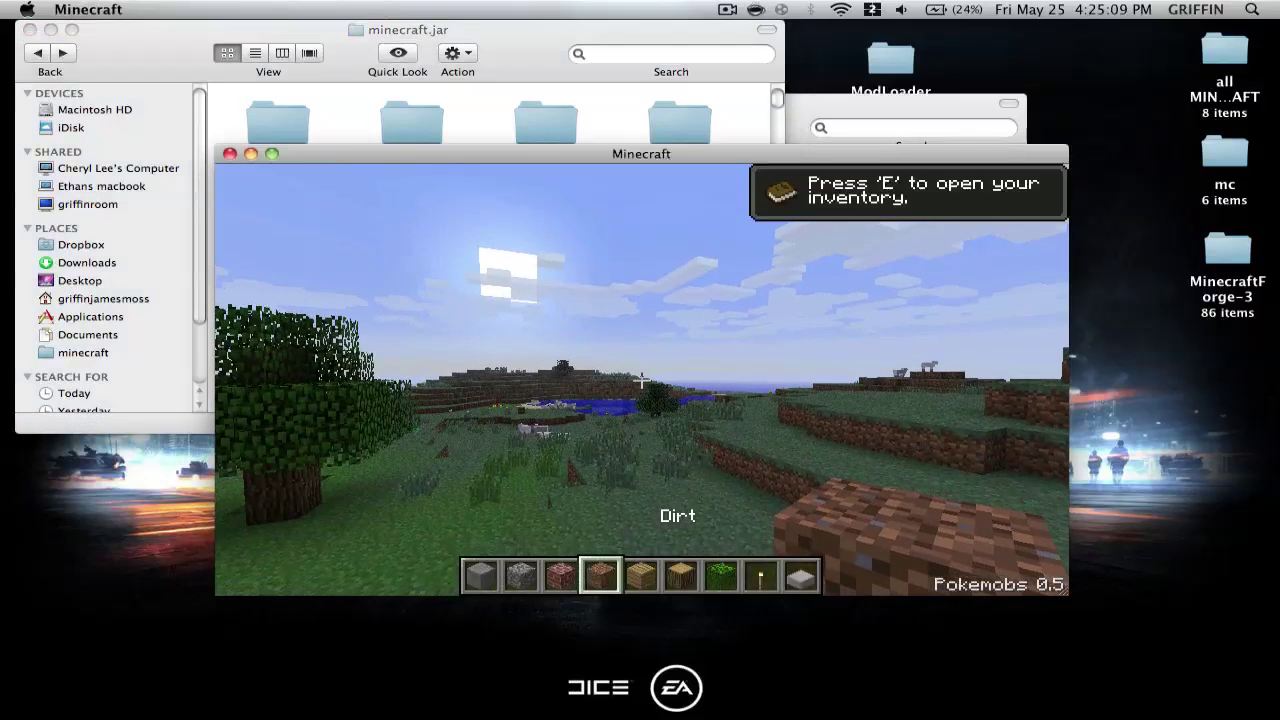
In Minecraft, pause the game, enlarge the game window to fill the screen, and resume playing.
key("Escape")
key("F11")
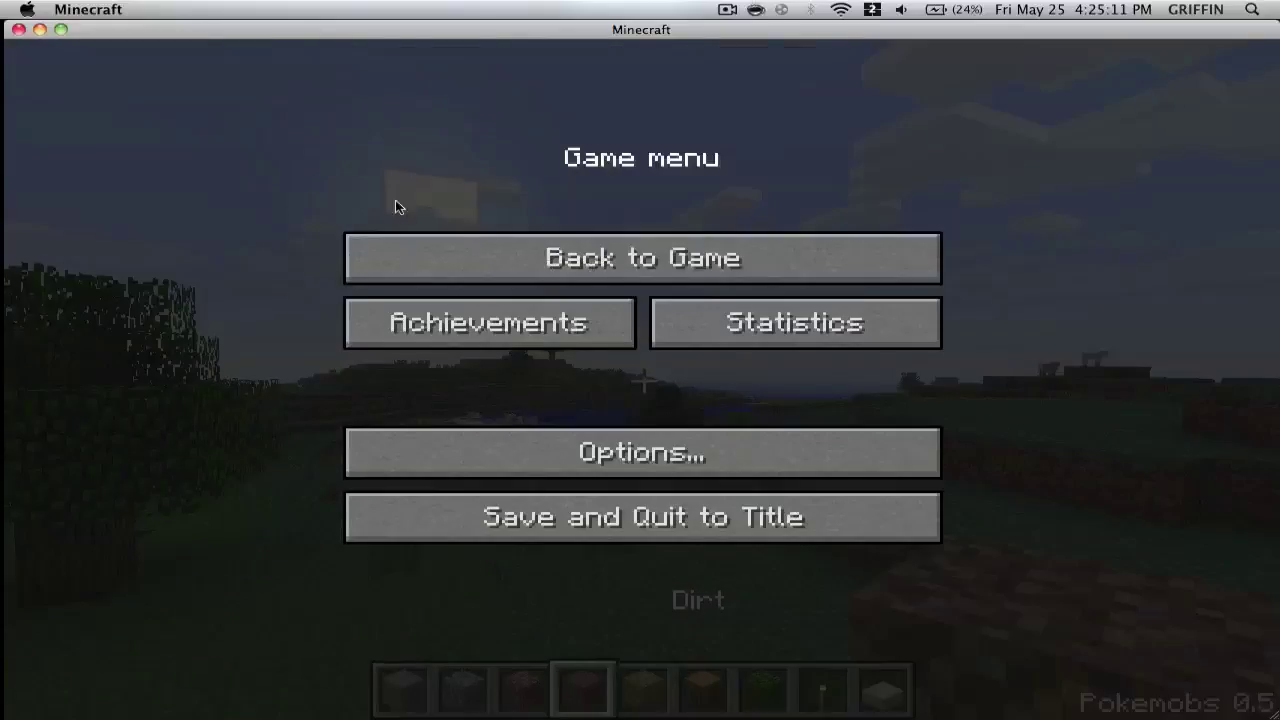
left_click(511, 250)
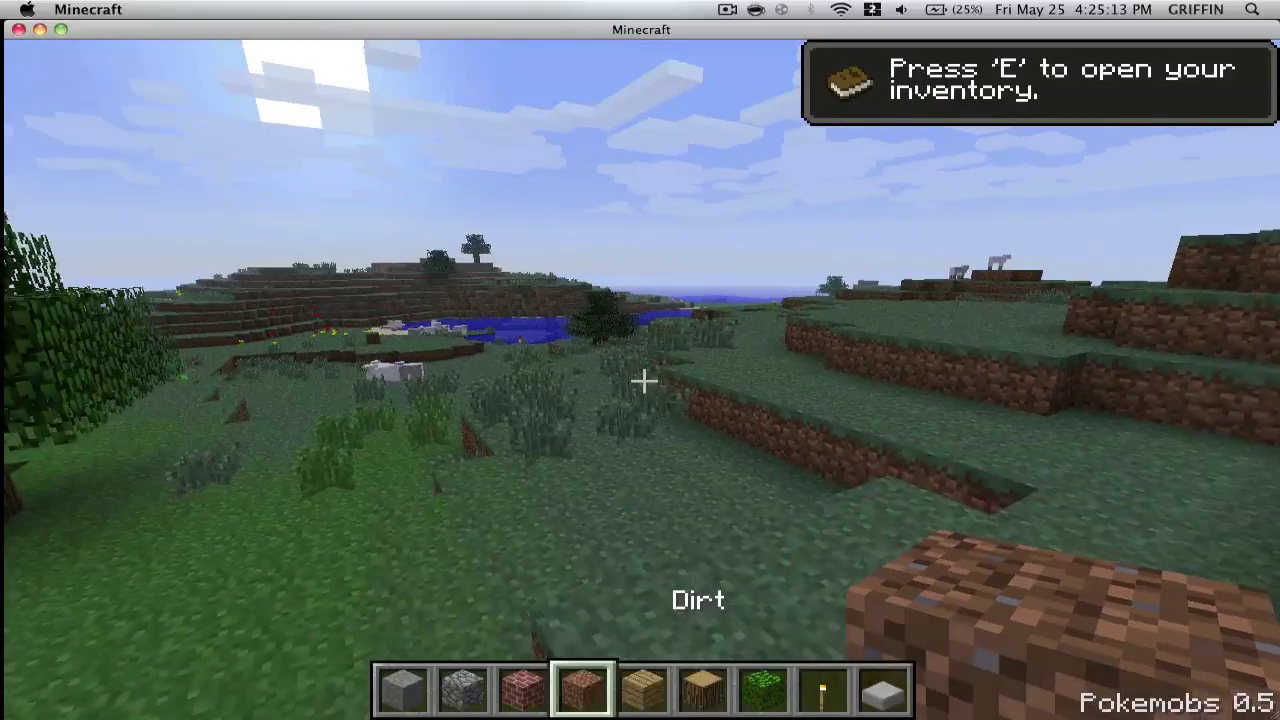
Explore the world for Pokémon and approach a green Caterpie to view it up close.
key("w")
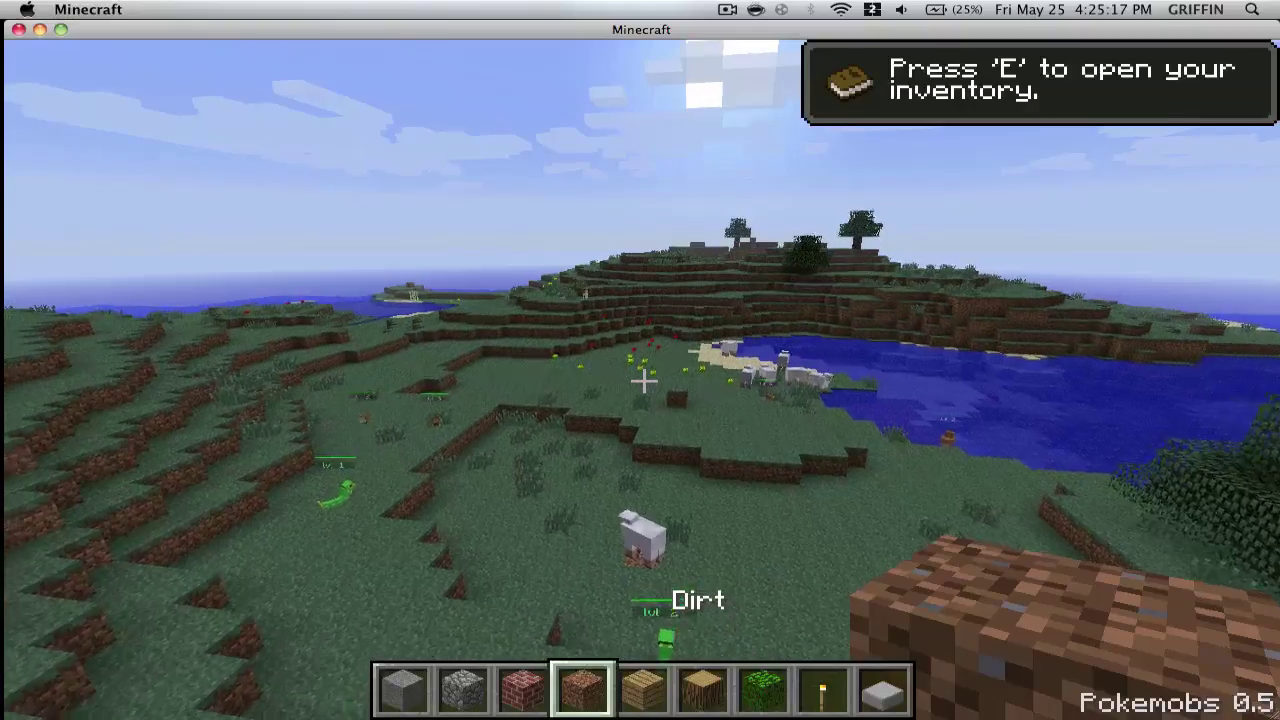
key("e")
key("e")
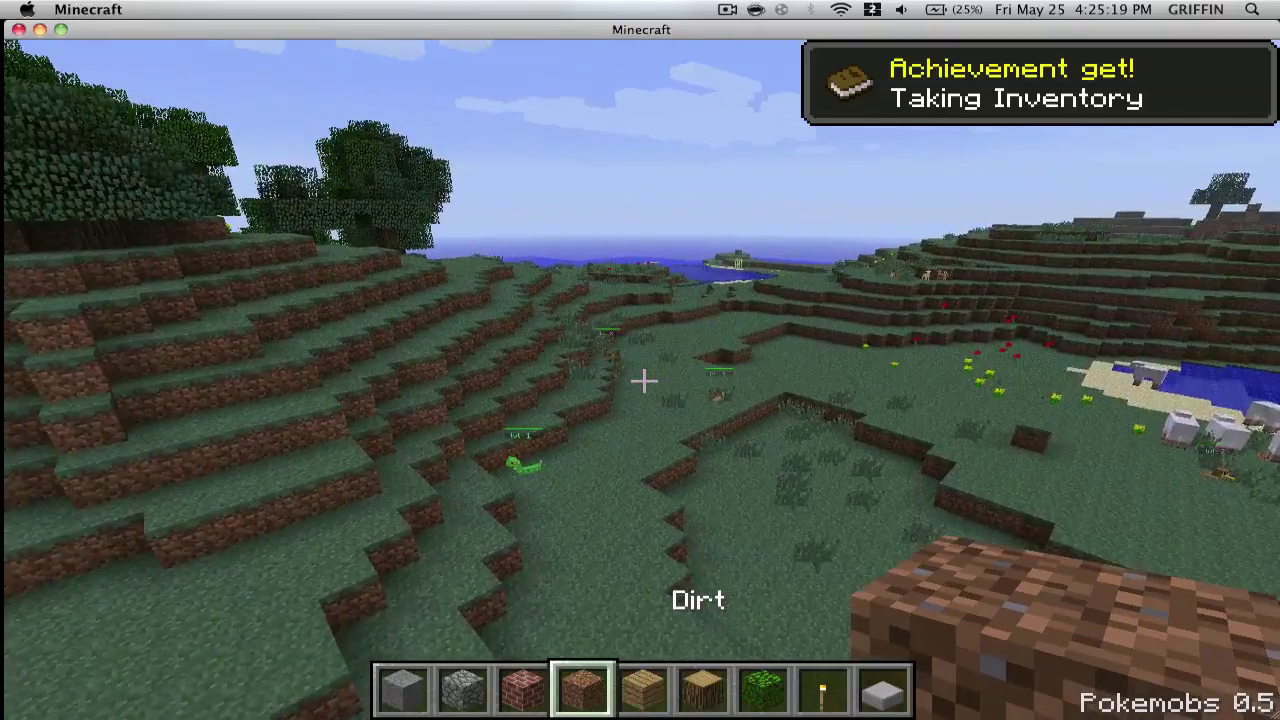
key("e")
key("e")
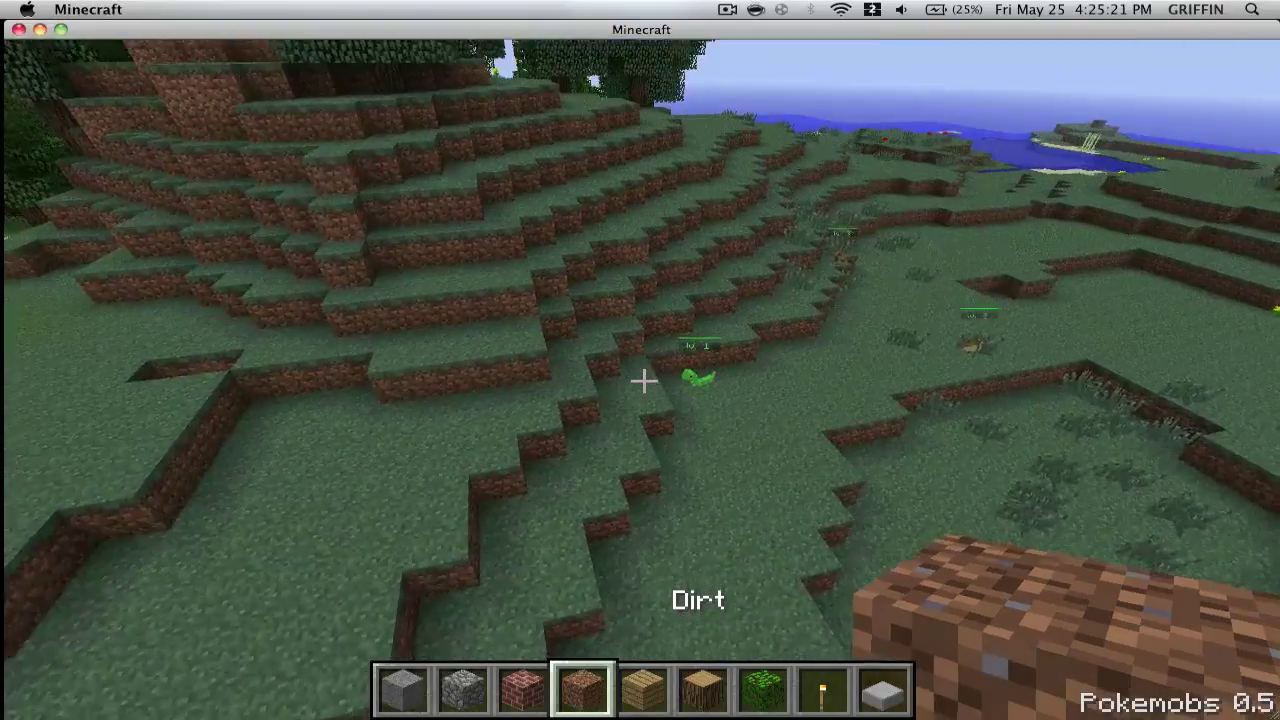
key("w")
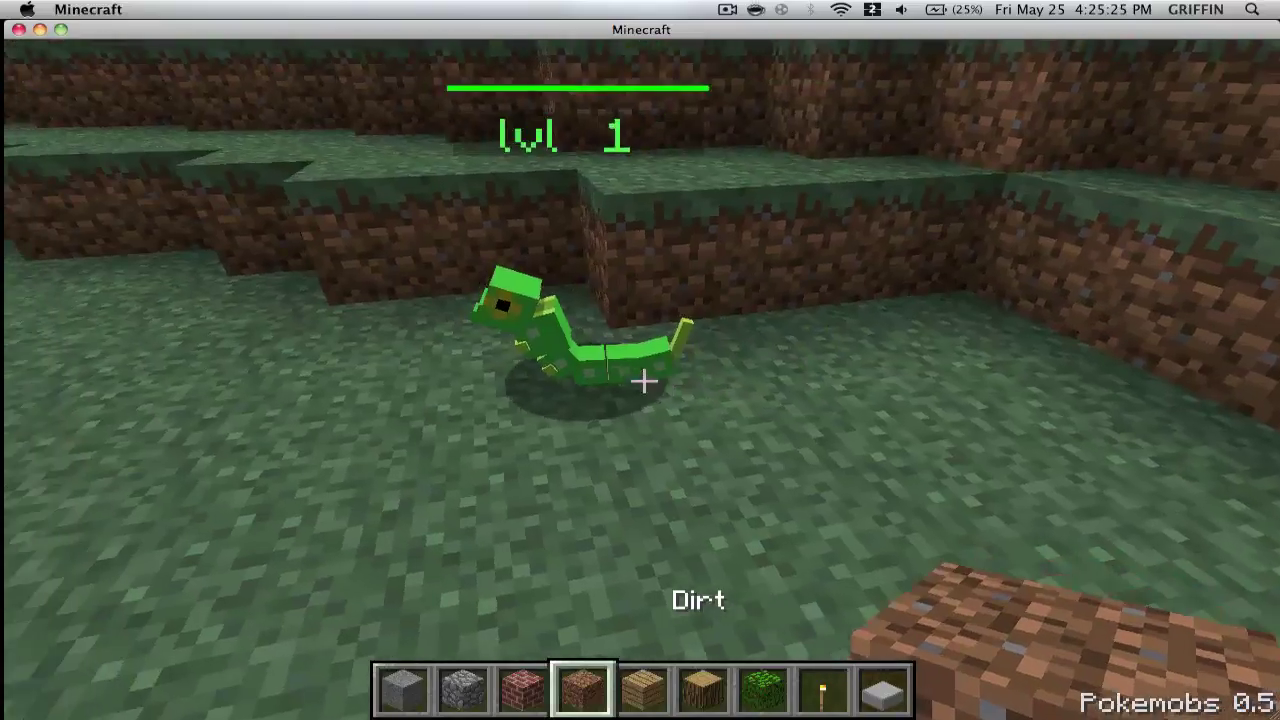
Take the Pokedex from the creative item selection, put it in the first hotbar slot, and close the inventory.
key("e")
scroll(758, 325, "down", 5)
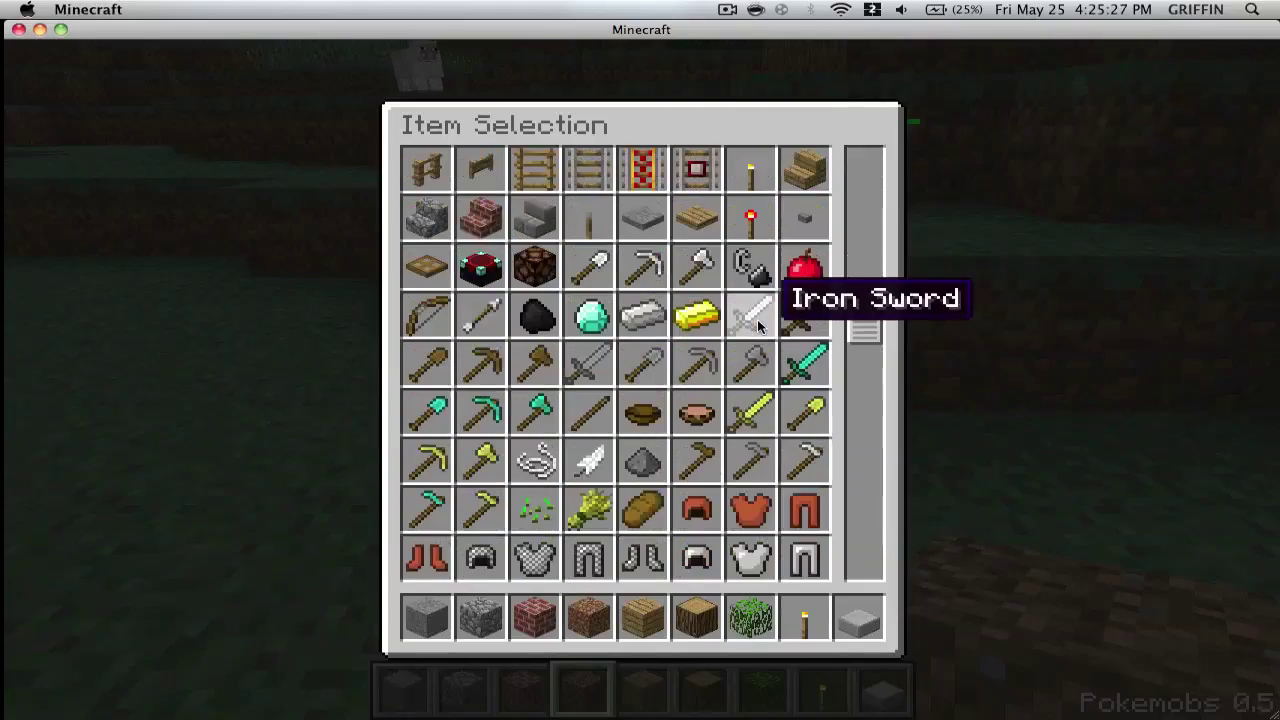
scroll(758, 325, "down", 11)
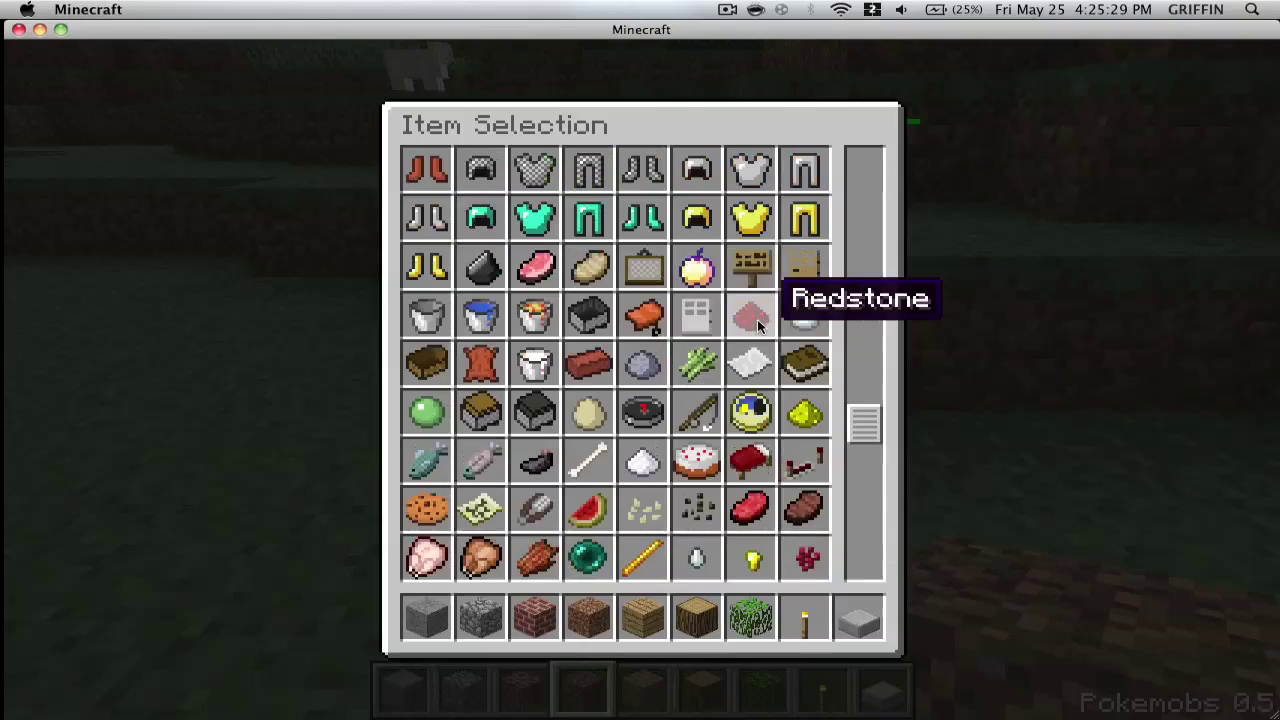
scroll(758, 325, "down", 3)
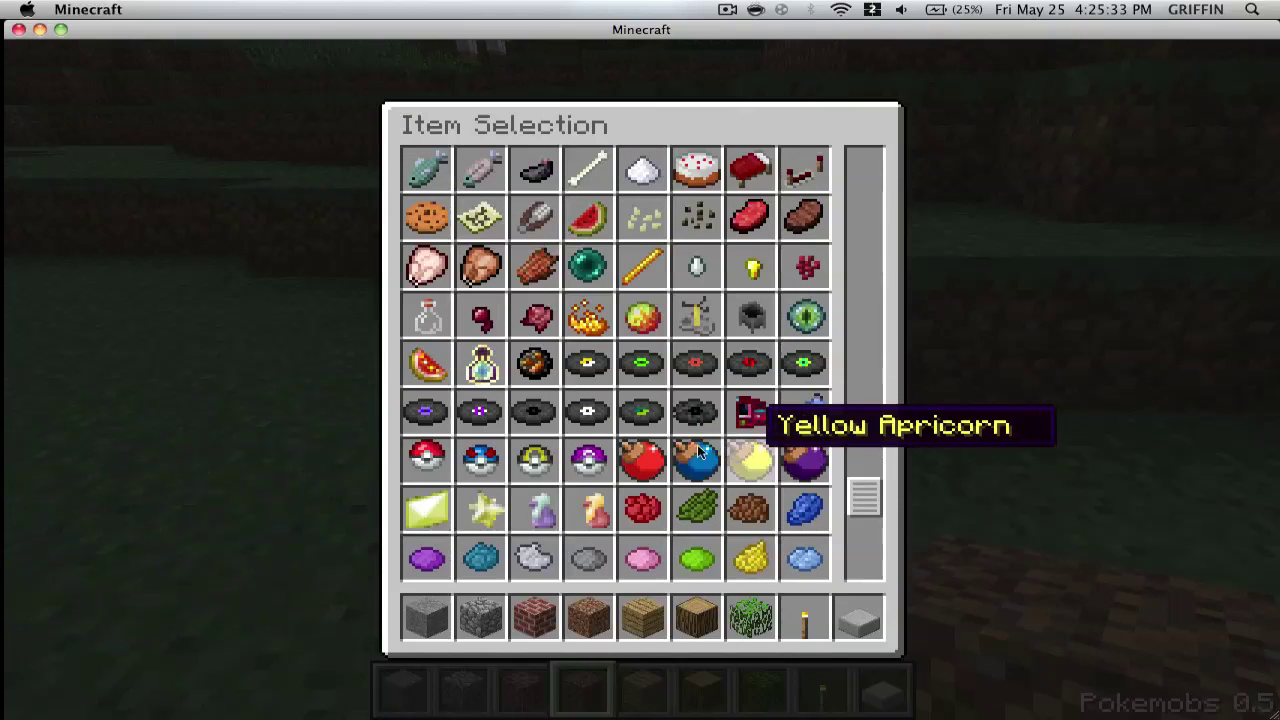
left_click(762, 407)
left_click(426, 618)
left_click(427, 556)
key("e")
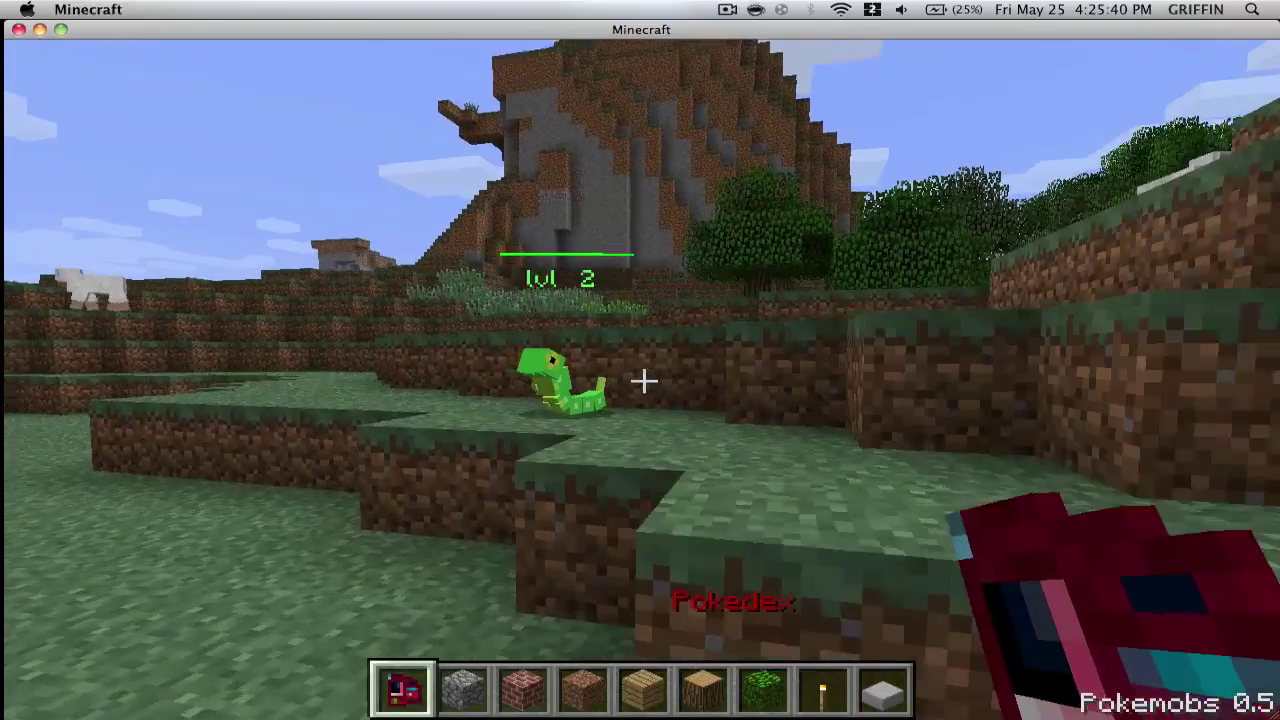
Use the Pokedex to view its list of Pokémon, and return to the game.
right_click(643, 380)
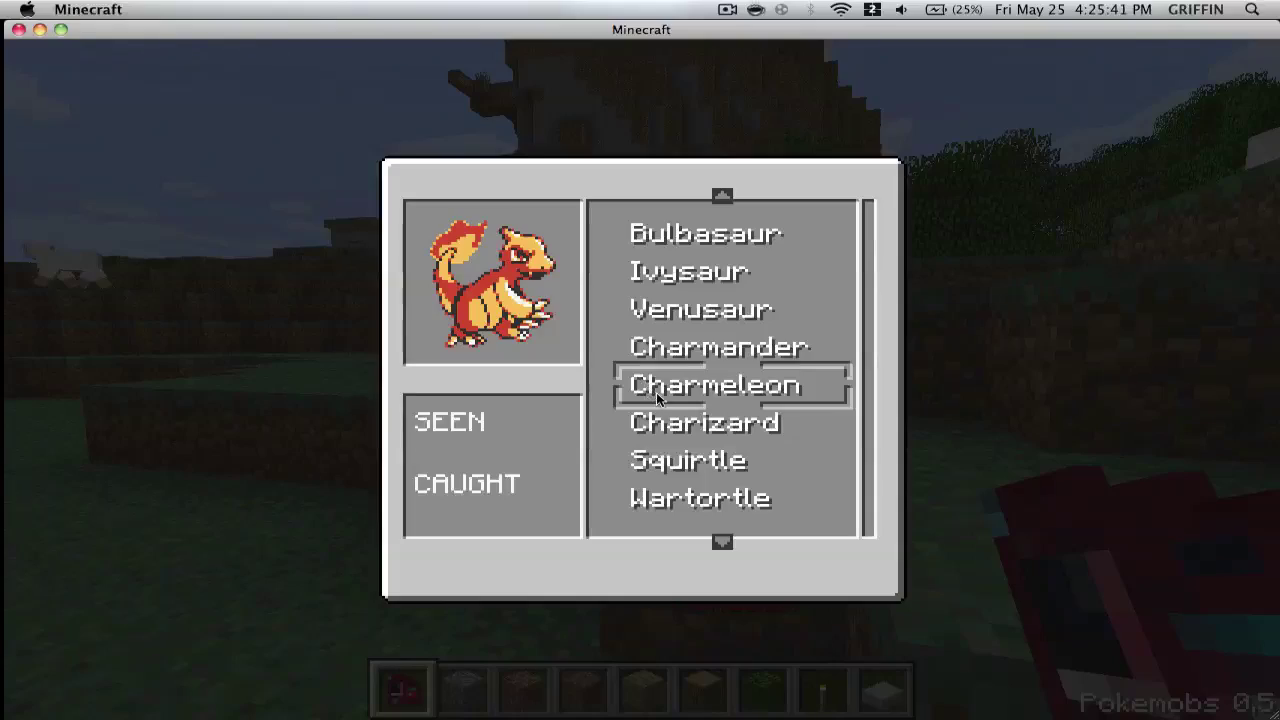
key("Escape")
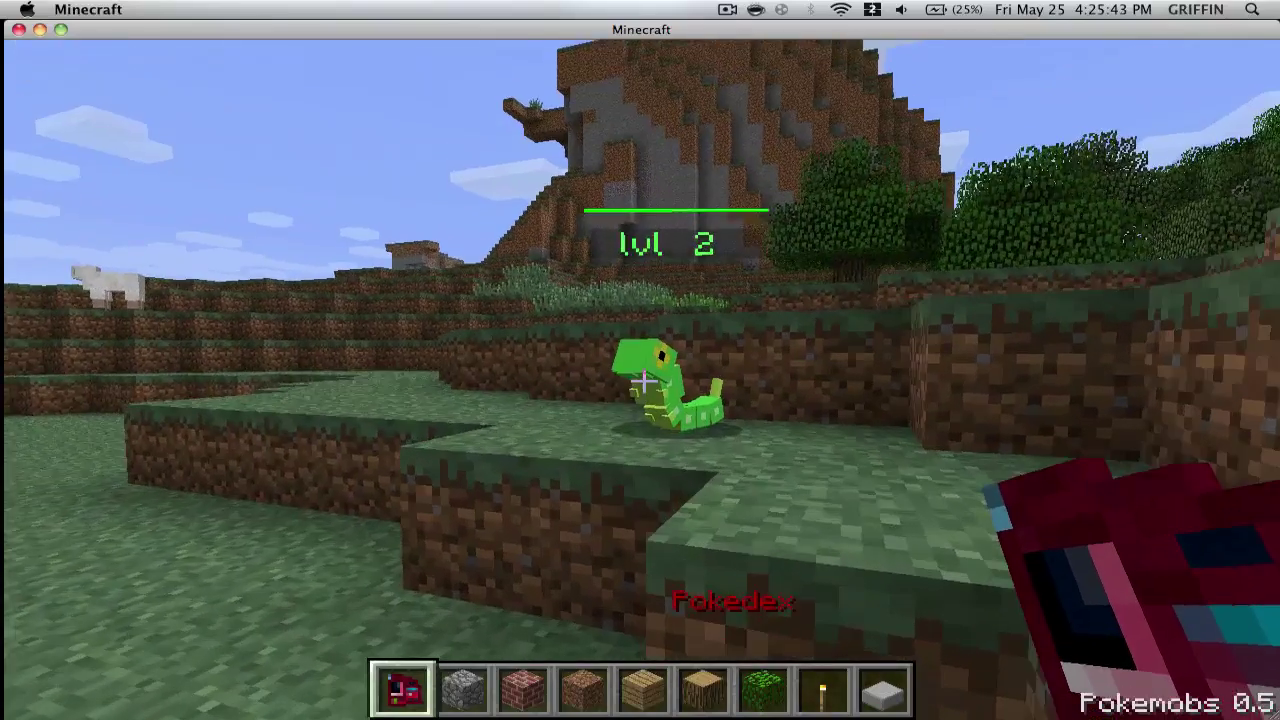
right_click(643, 380)
key("Escape")
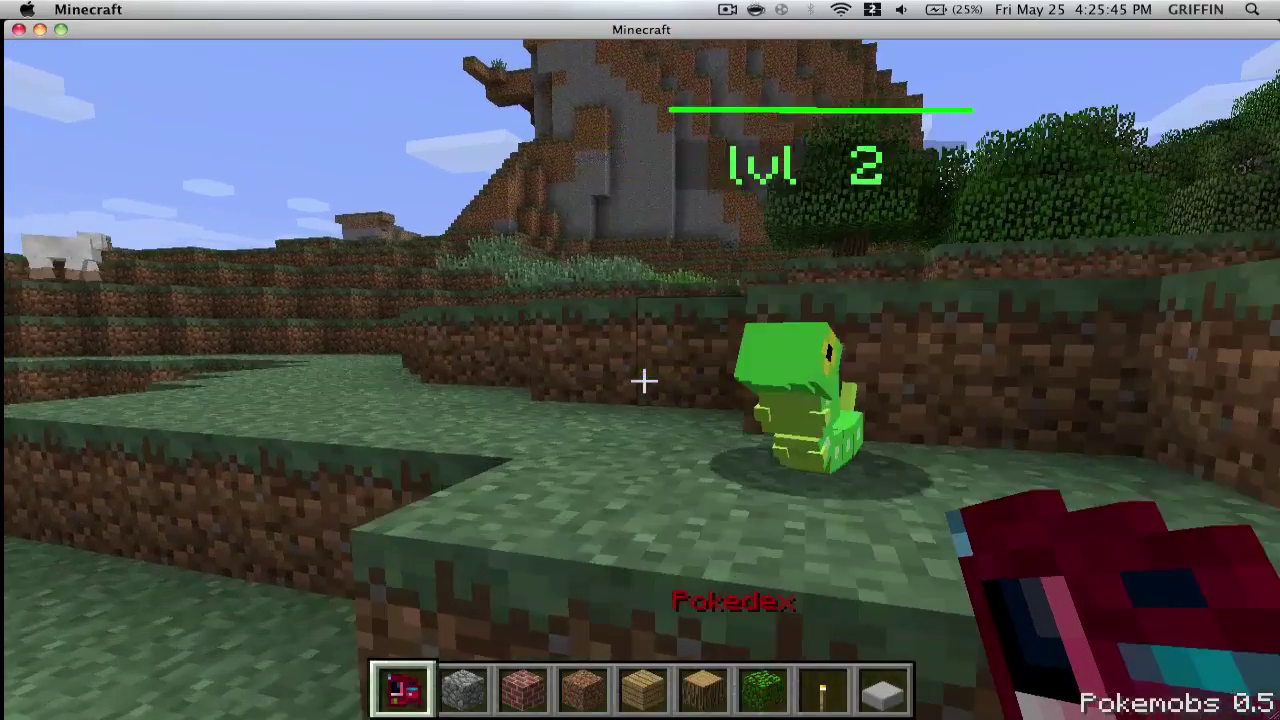
Switch to the Bricks in the hotbar and attack the nearby Caterpie.
key("3")
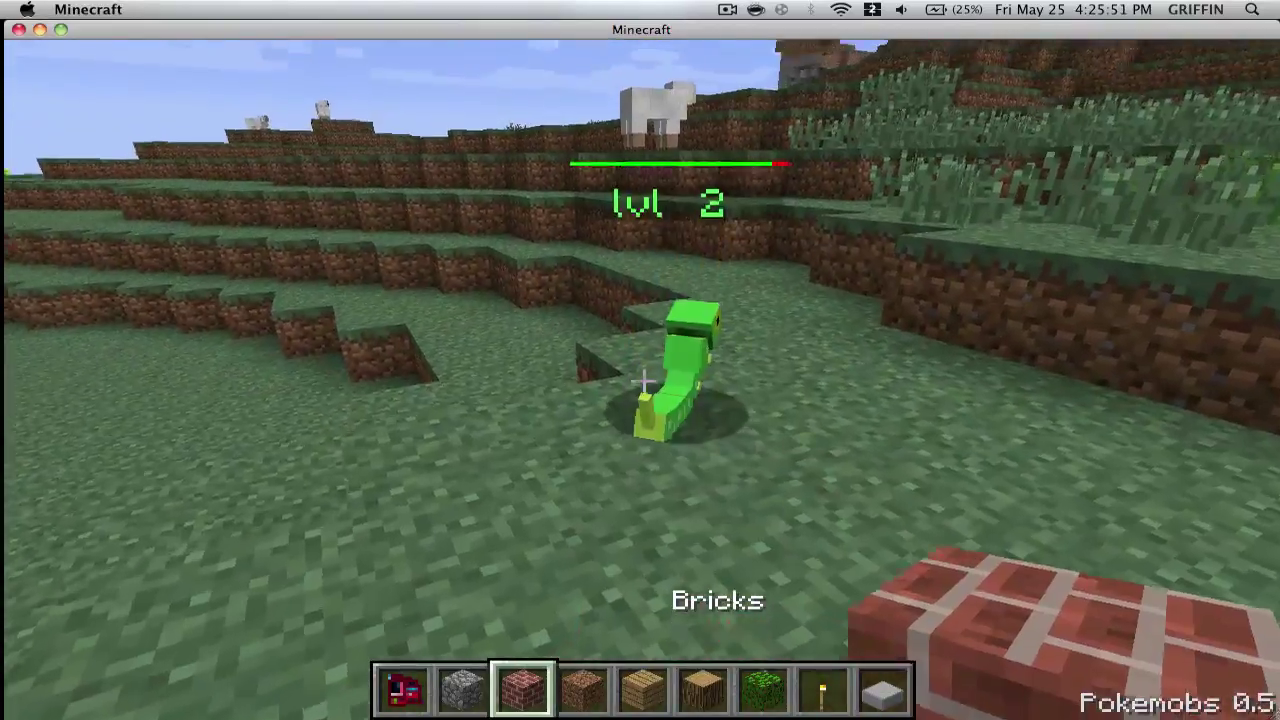
left_click_drag(642, 380, 642, 380)
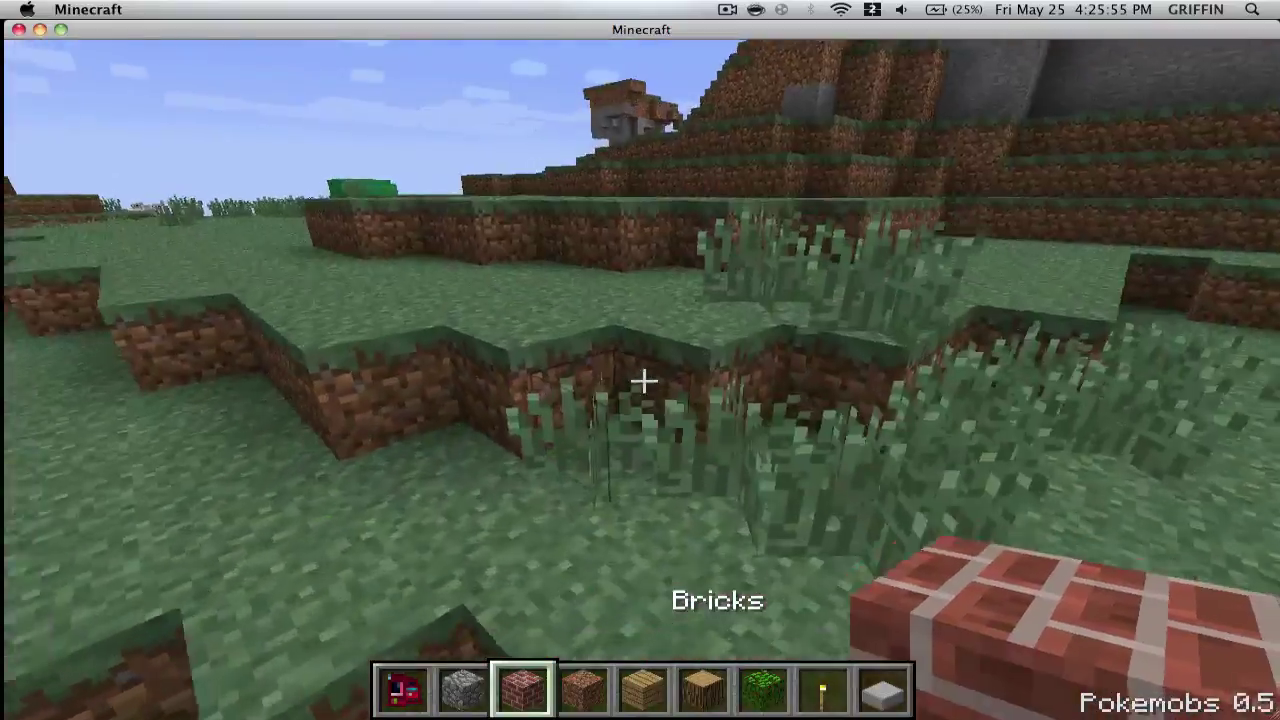
left_click_drag(642, 380, 642, 380)
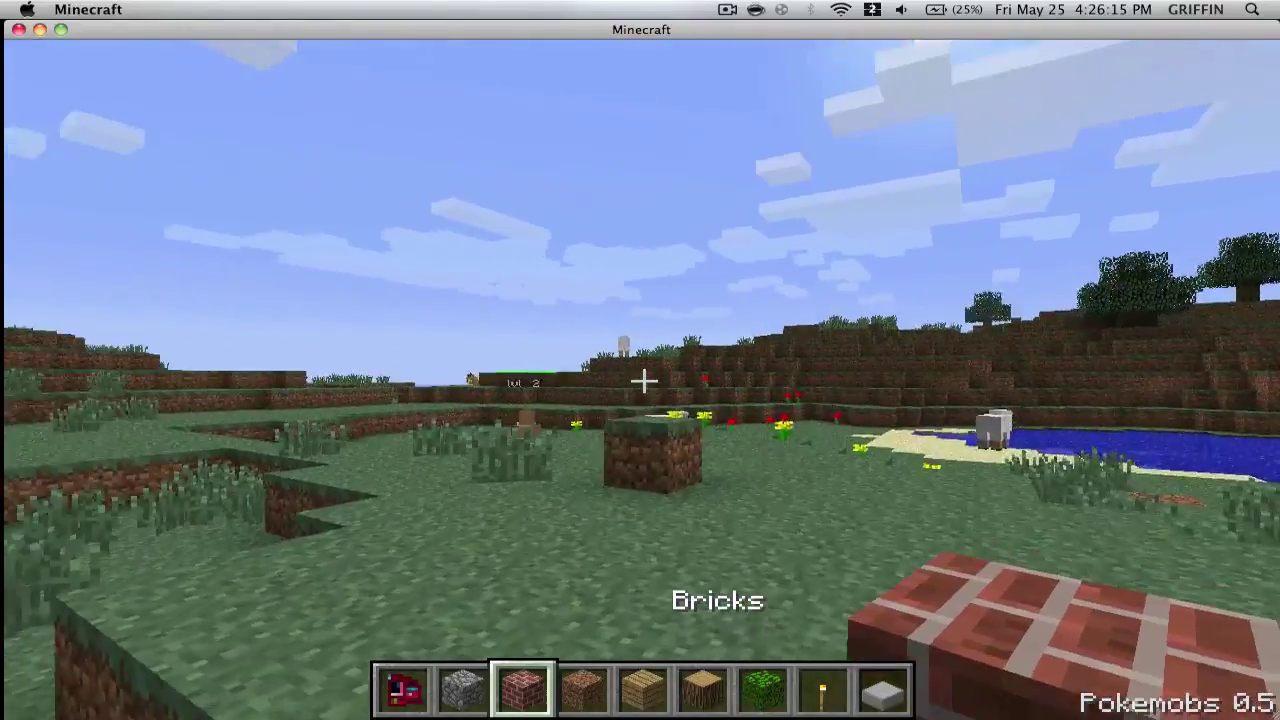
Walk across the grassland past the lake to look for other Pokémon.
key("w")
key("space")
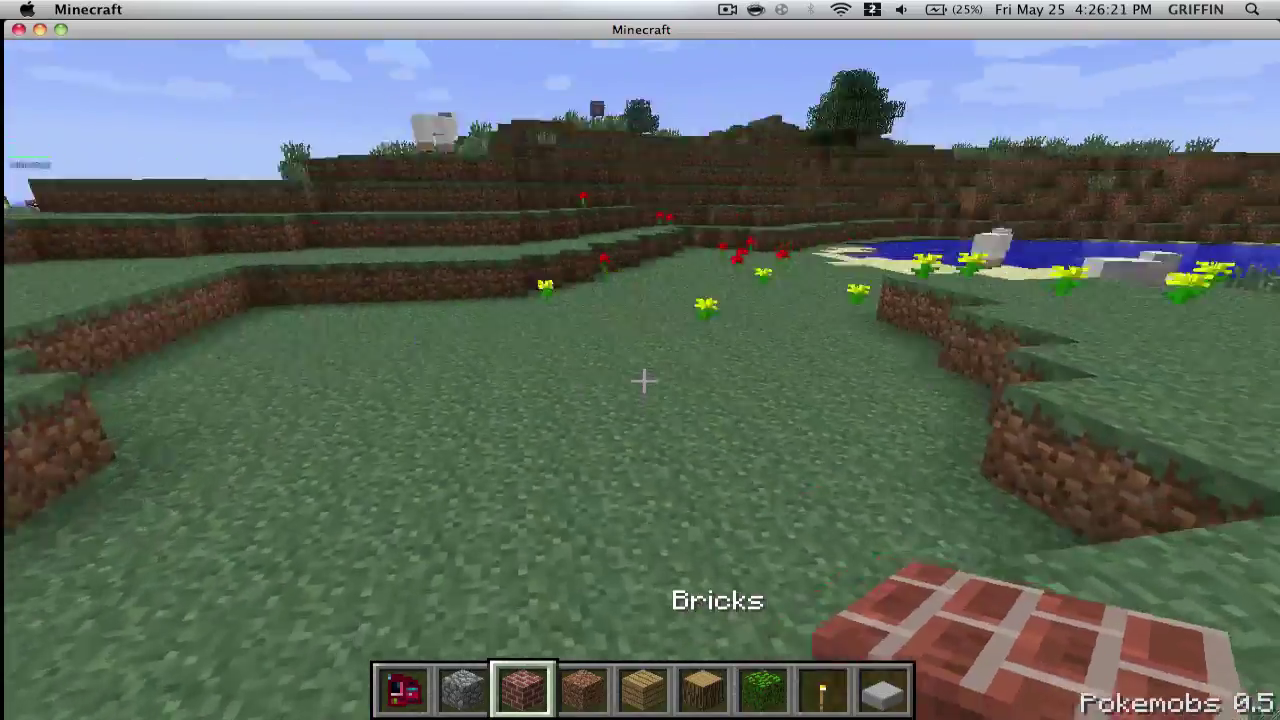
key("w")
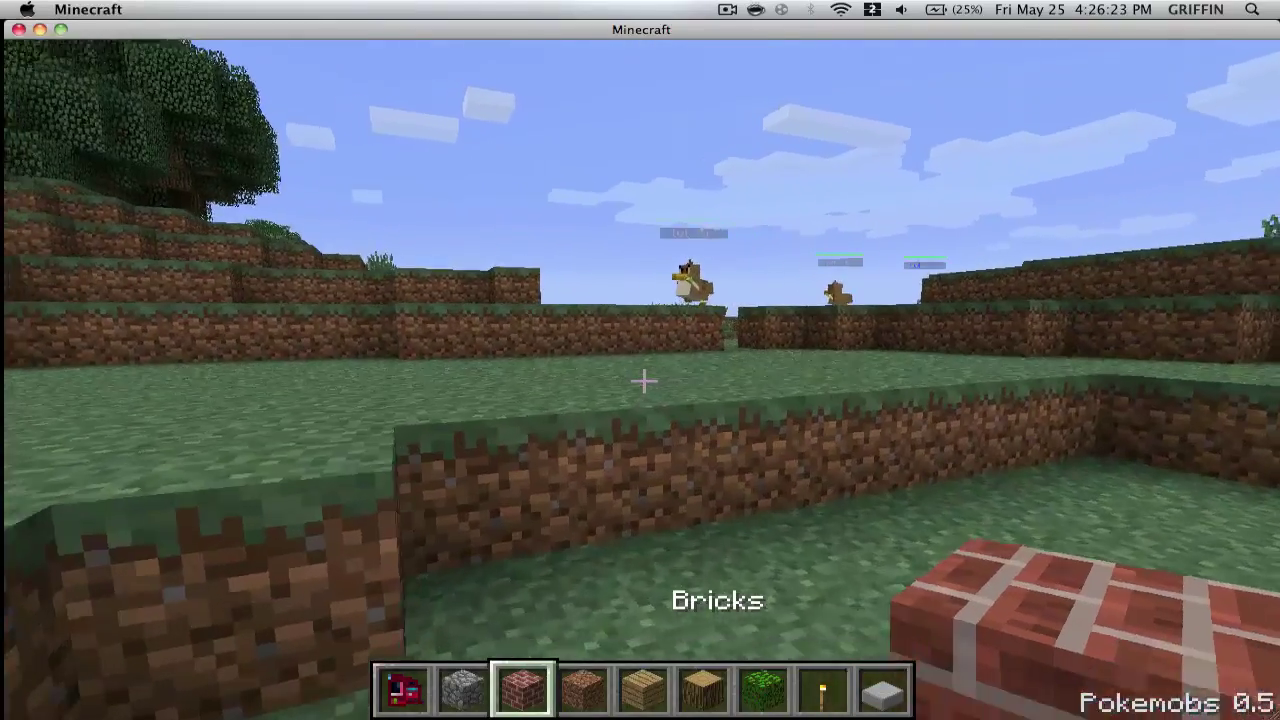